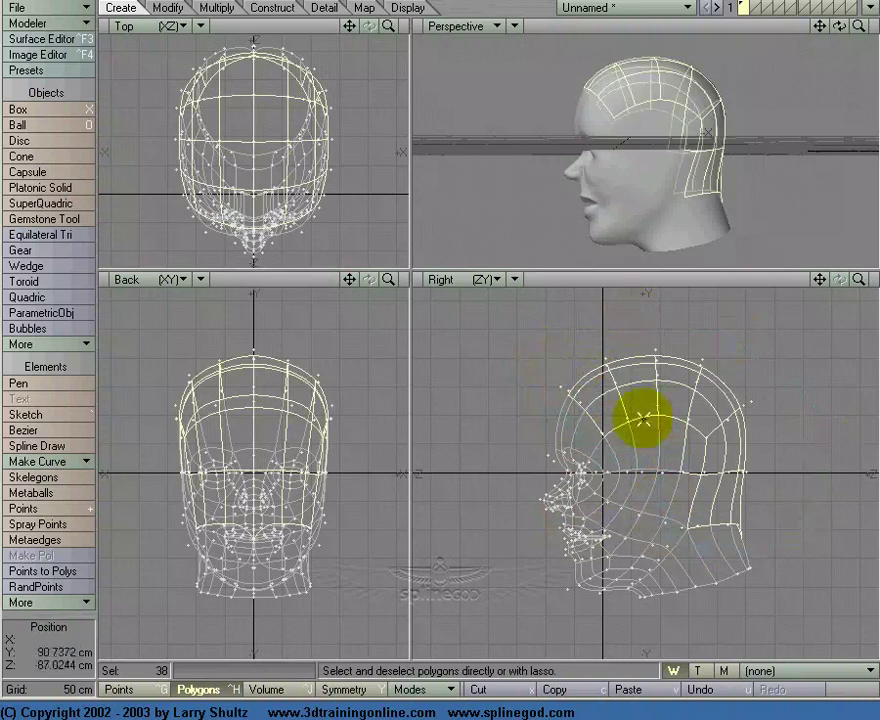
Refine the polygon selection to the scalp patches covering the crown, sides and back of the head, leaving out the temple patches.
mouse_move(699, 430)
mouse_down()
mouse_move(628, 412)
mouse_move(596, 423)
mouse_move(609, 428)
mouse_up()
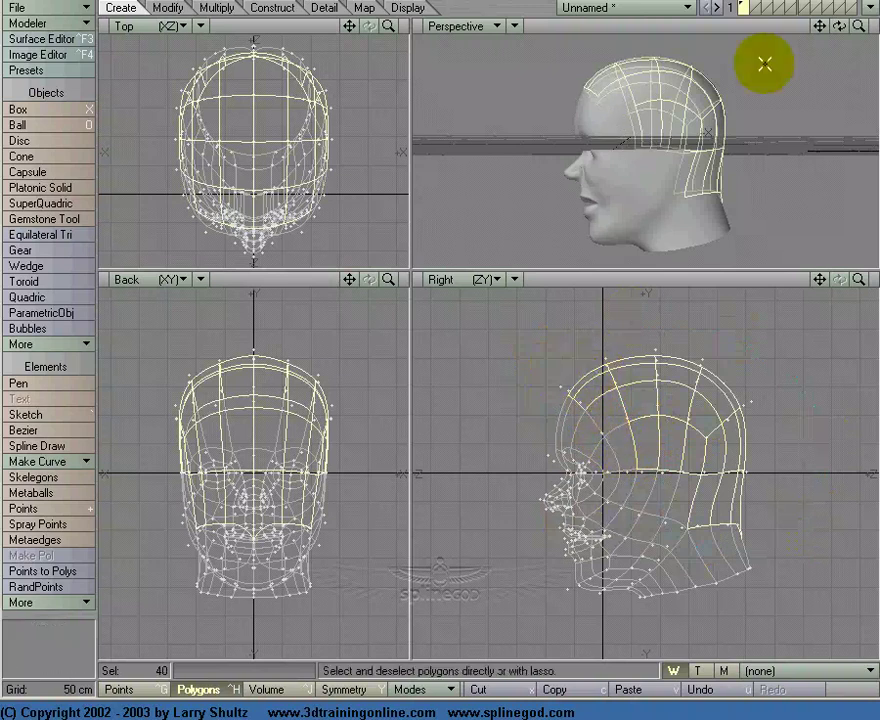
drag(838, 26, 823, 24)
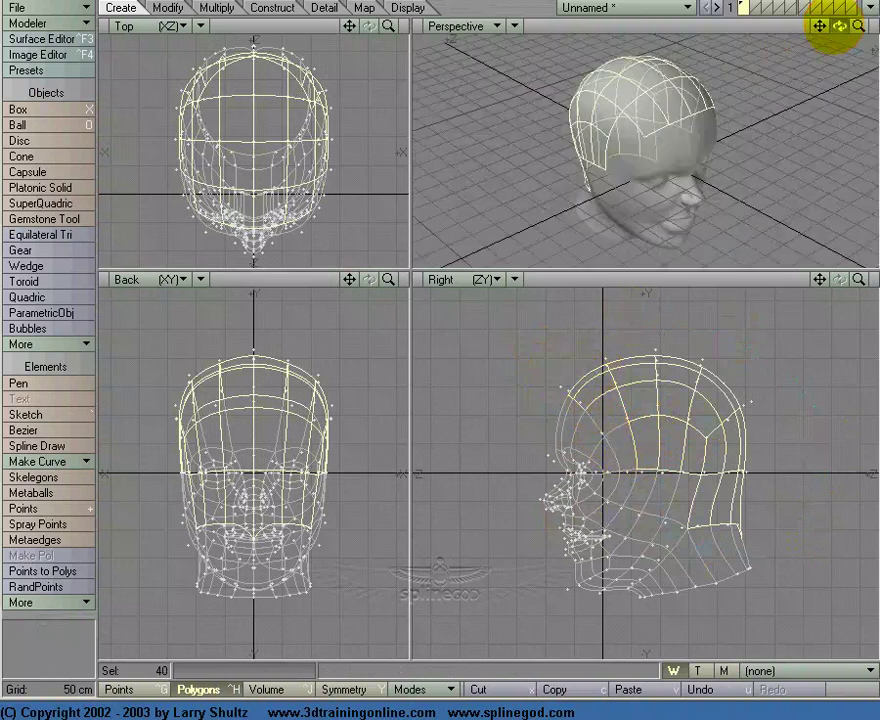
shift+click(602, 406)
click(609, 434)
click(603, 422)
drag(838, 26, 838, 26)
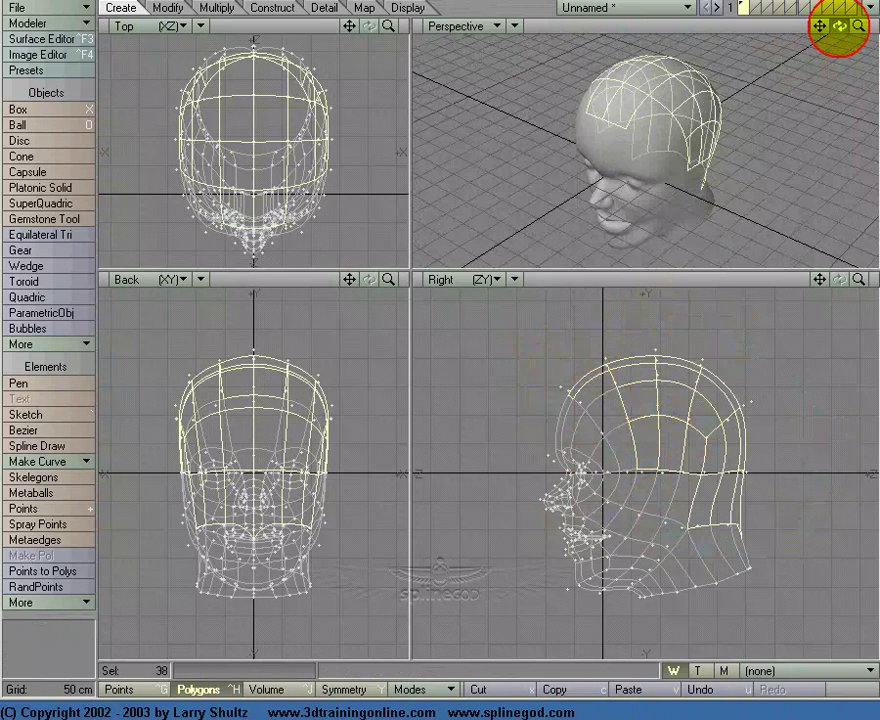
mouse_move(838, 26)
mouse_down()
mouse_move(845, 37)
mouse_move(825, 31)
mouse_move(836, 25)
mouse_up()
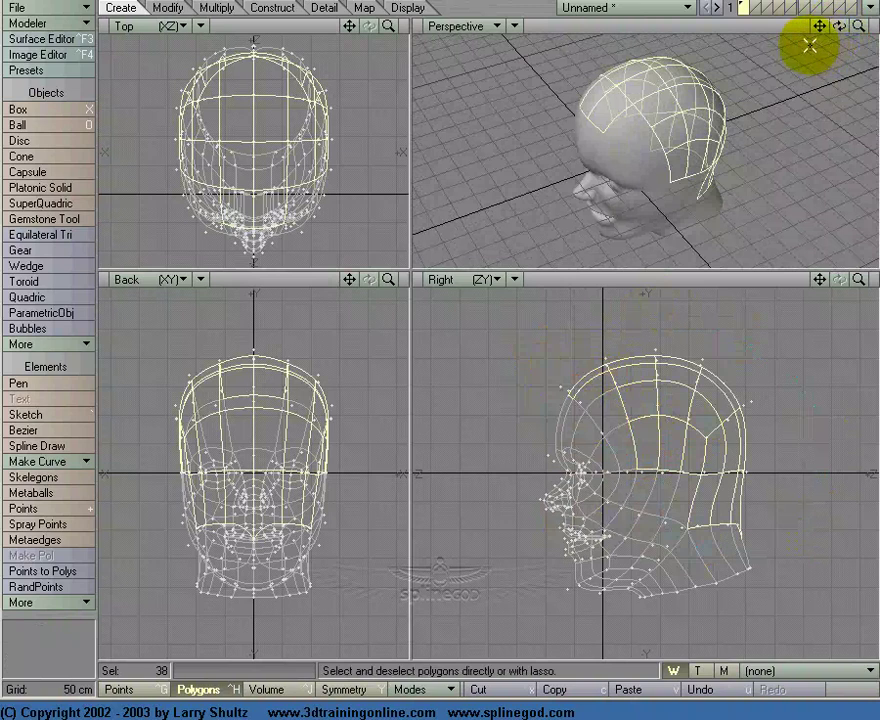
Paste the scalp patches into layer 2 as a frozen polygon mesh, with the head in layer 1 as background.
click(756, 12)
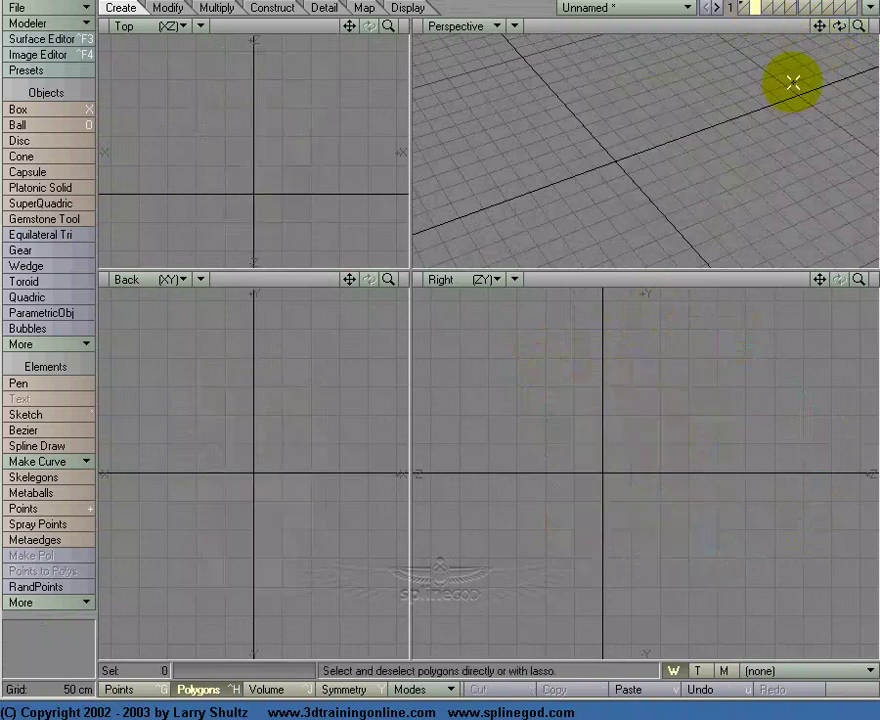
key(v)
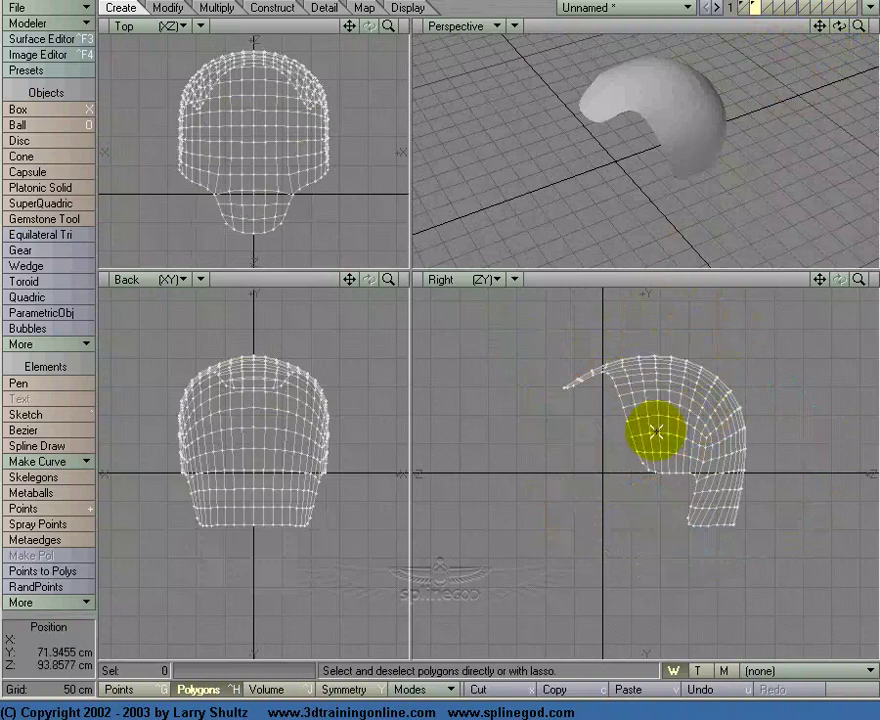
click(746, 12)
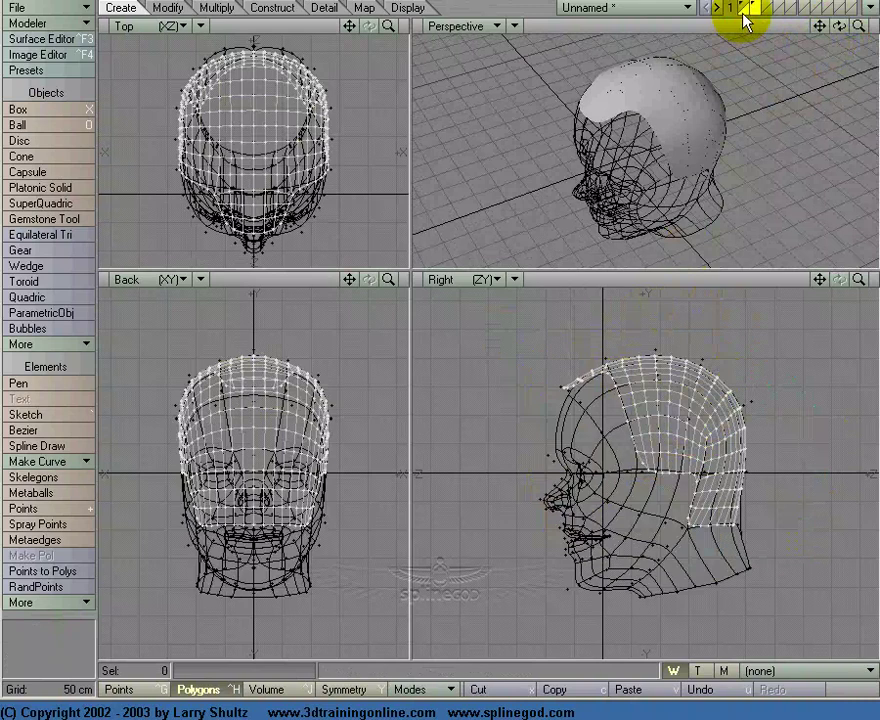
click(748, 12)
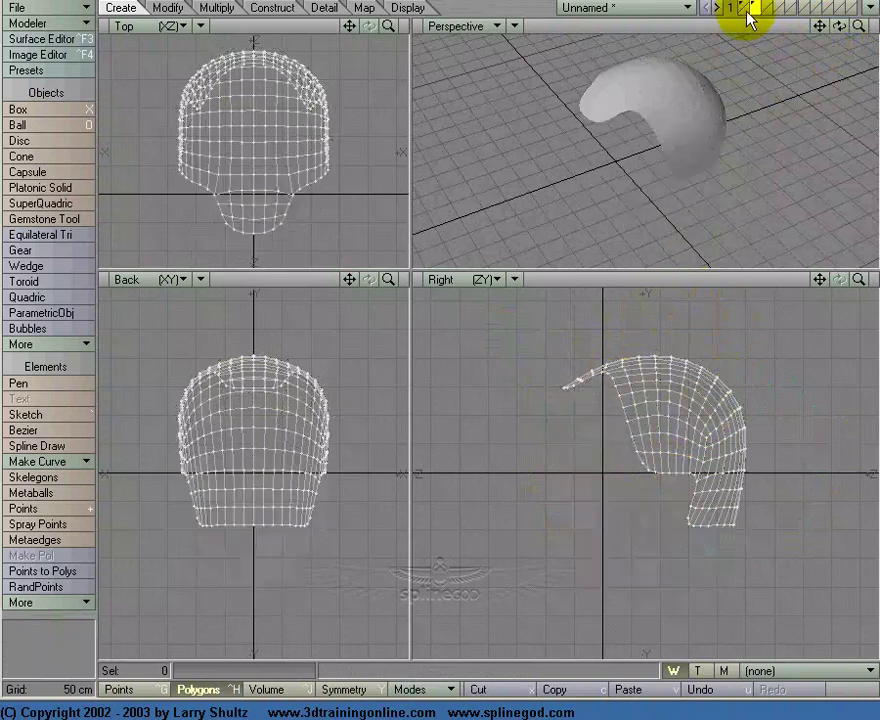
click(748, 12)
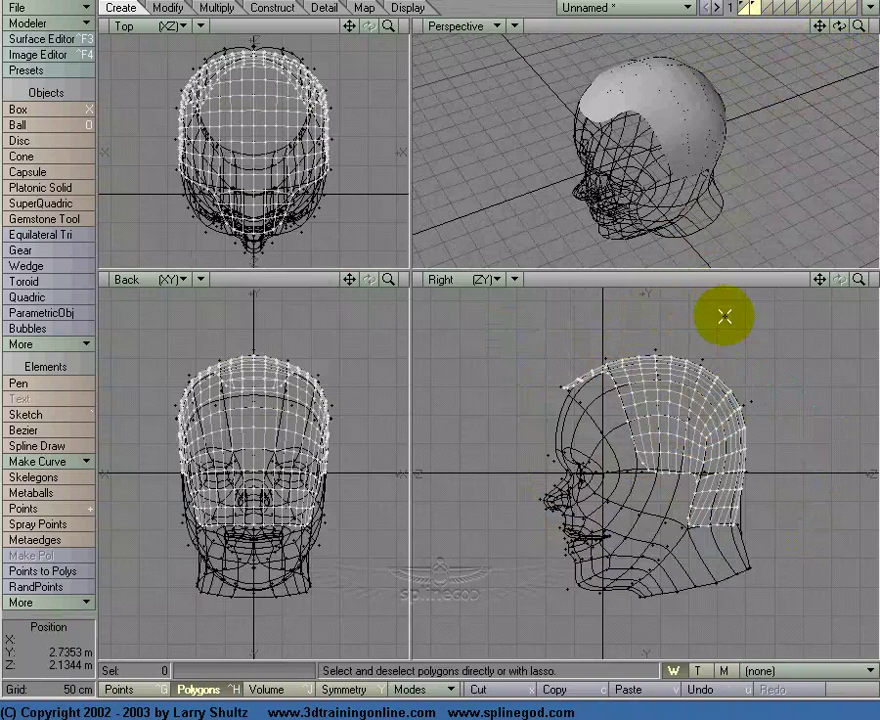
Remove the scalp mesh's polygons but keep its points, and apply a Gaussian jitter of 10 cm in X, Y and Z.
key(k)
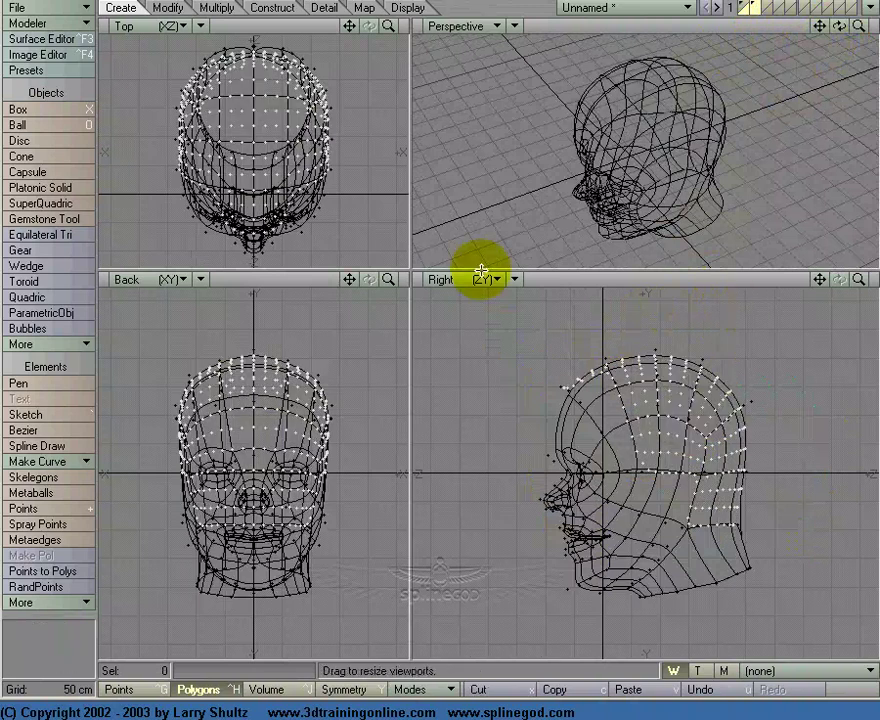
key(shift+j)
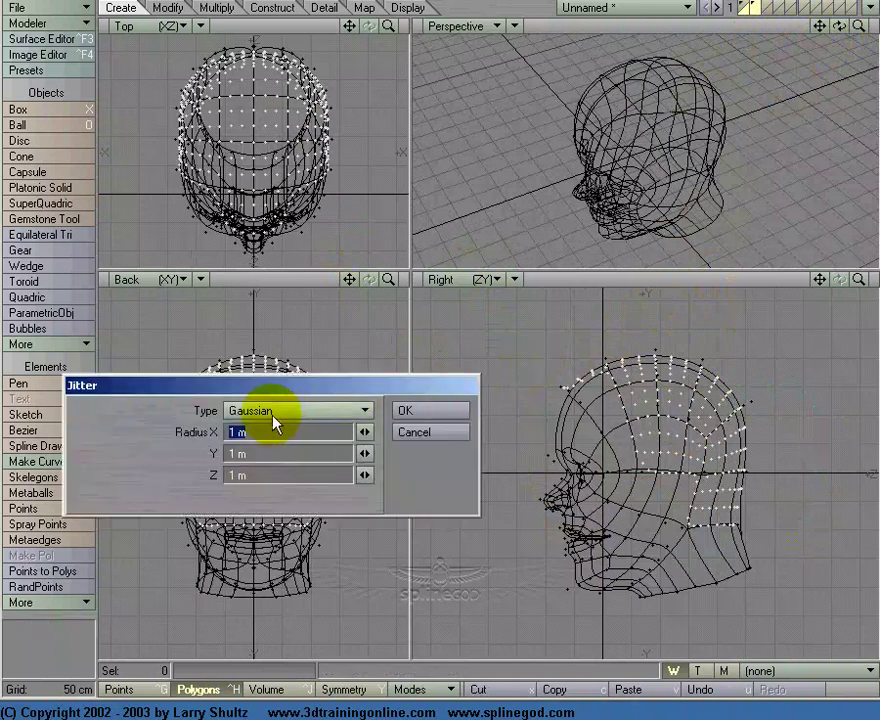
text(10 cm)
key(Tab)
text(10 cm)
key(Tab)
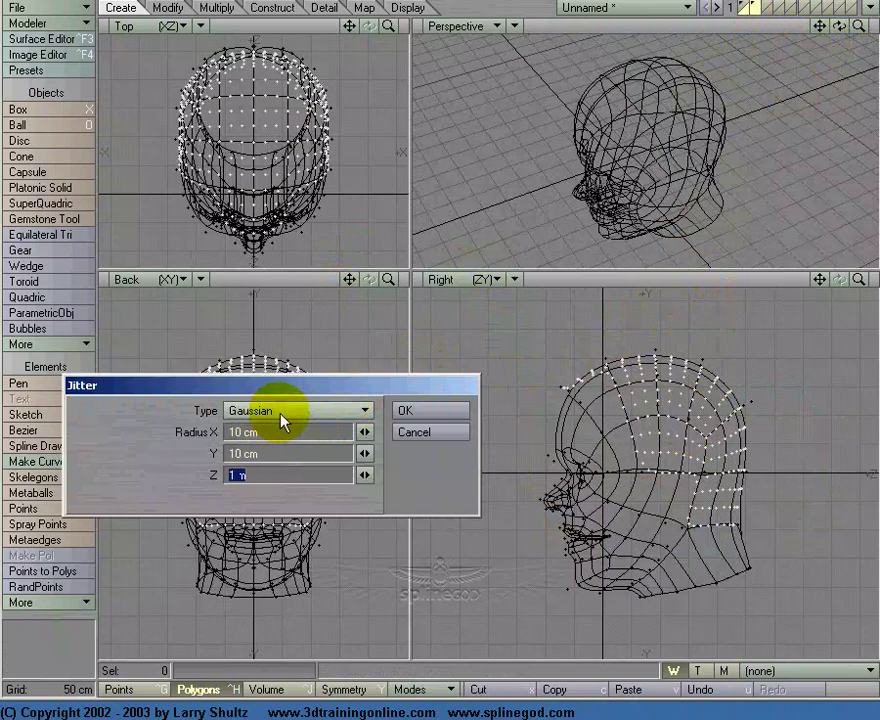
text(10 cm)
key(Return)
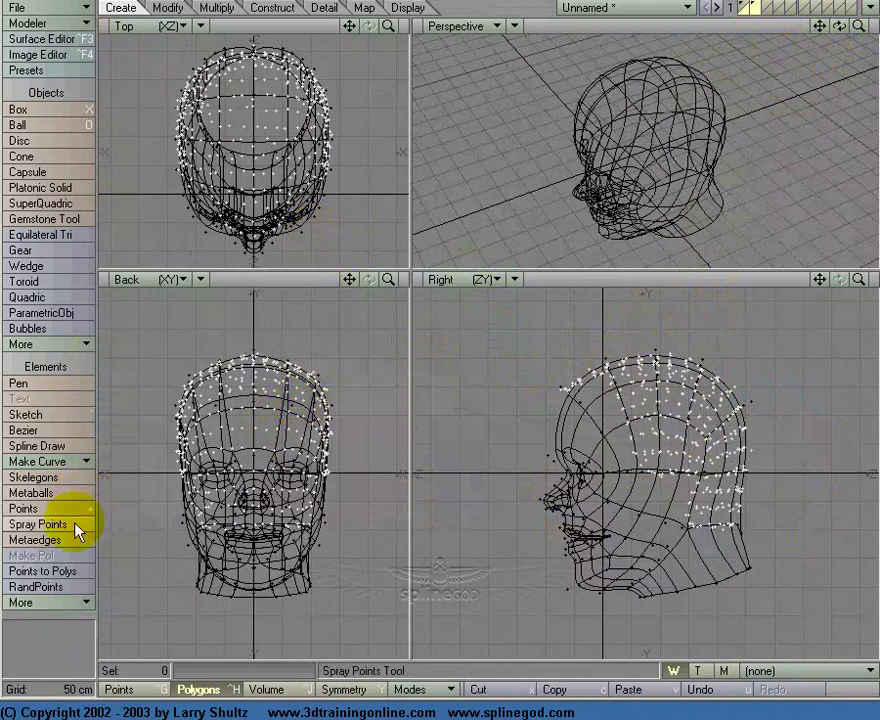
Convert the jittered scalp points to single-point polygons and assign them a surface named Root.
click(74, 571)
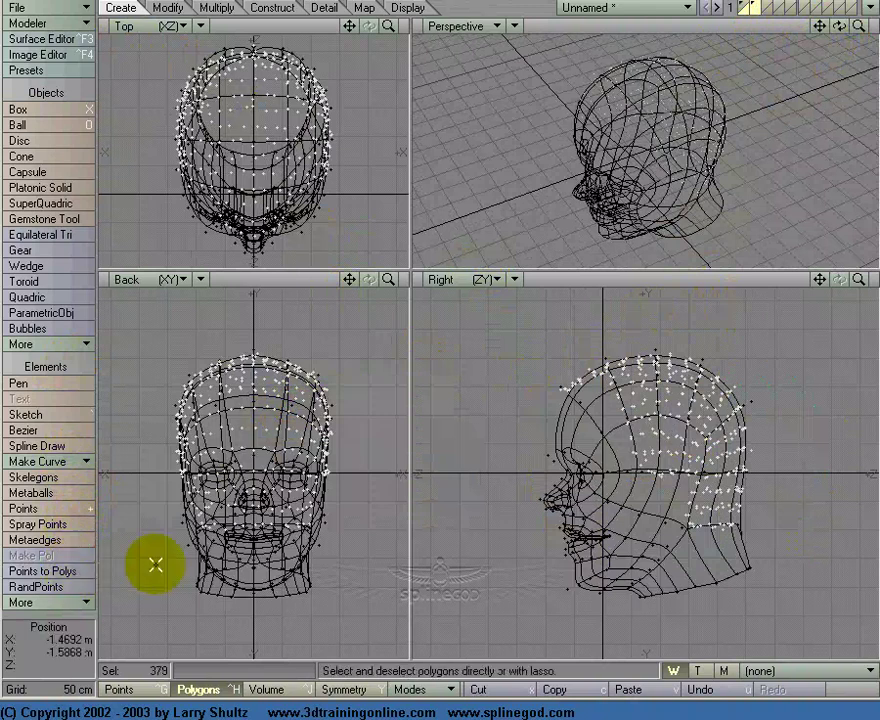
drag(835, 32, 841, 26)
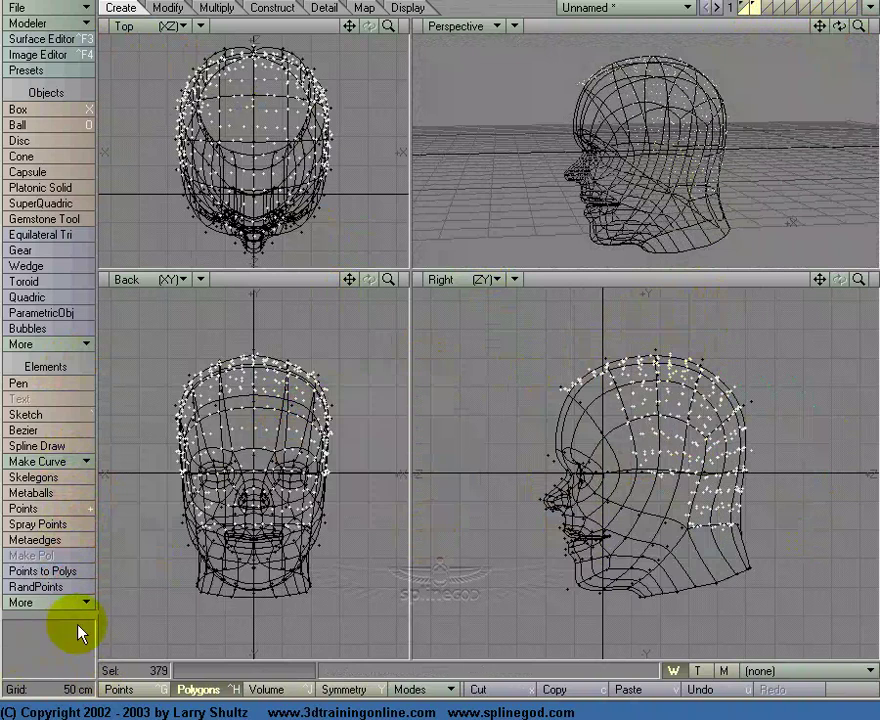
click(90, 371)
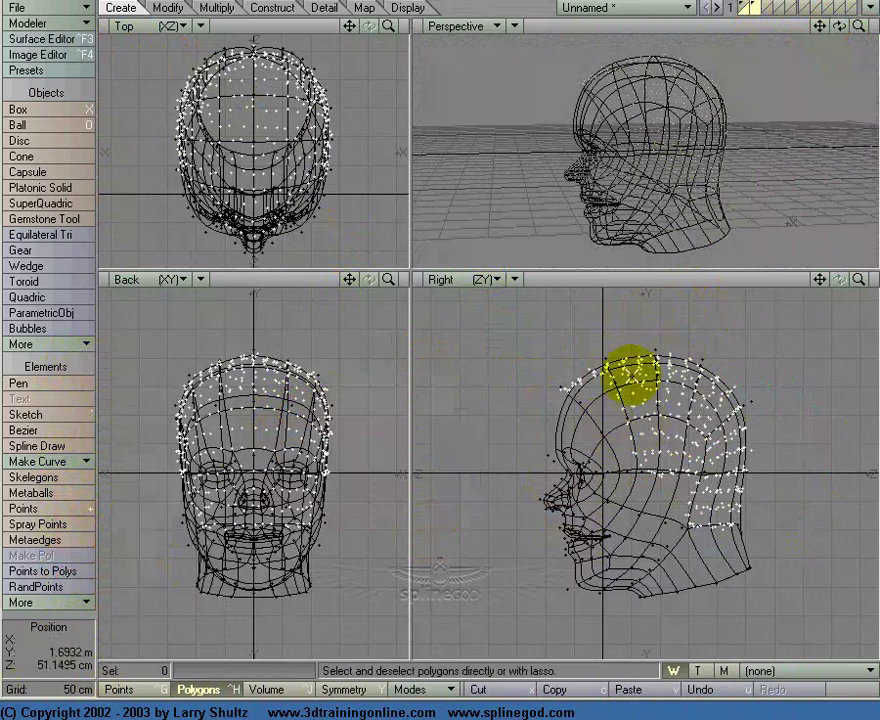
mouse_move(657, 325)
right_down()
mouse_move(481, 444)
mouse_move(858, 591)
mouse_move(711, 324)
mouse_move(636, 311)
right_up()
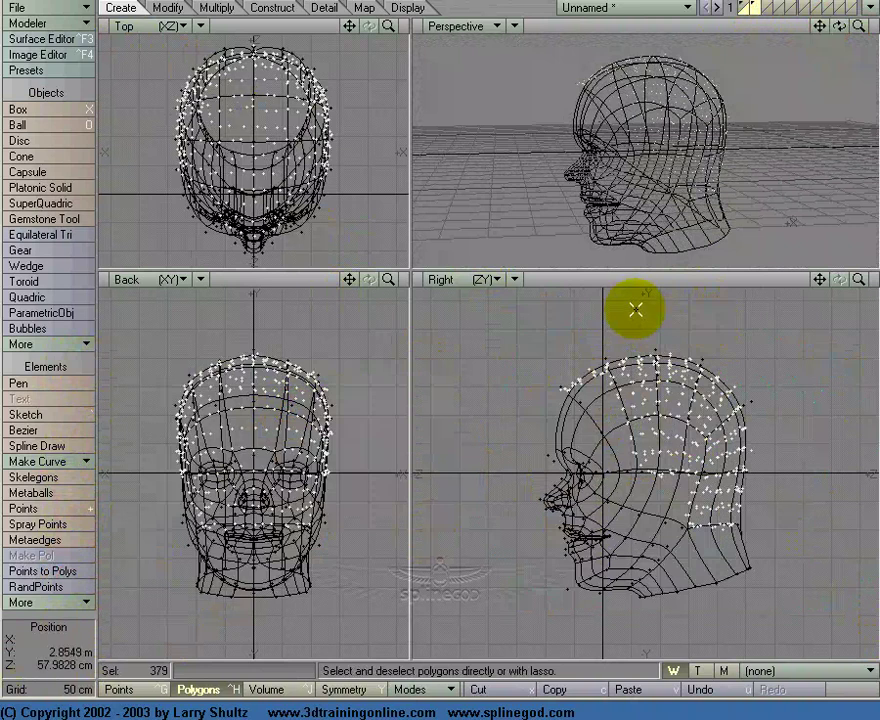
text(qRoot)
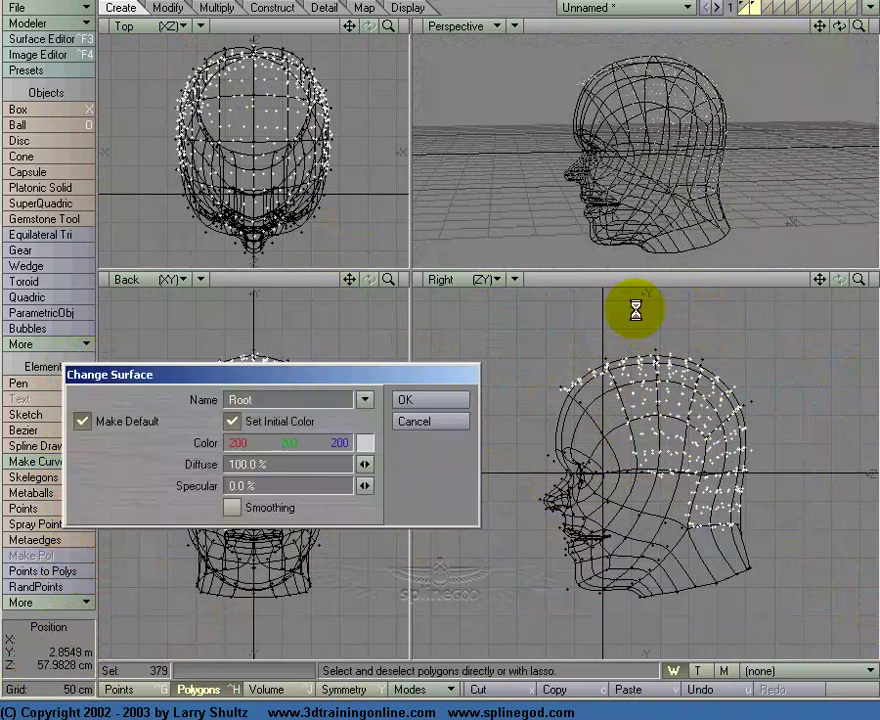
key(Return)
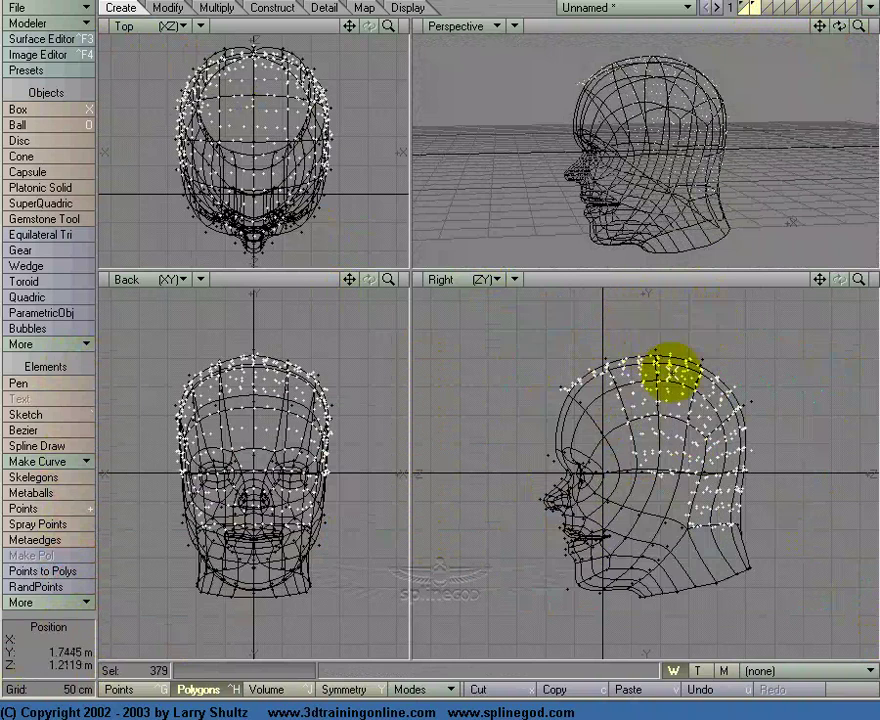
Copy the point polygons into layer 3, assign the copies a surface named HH and clear the selection.
key(Delete)
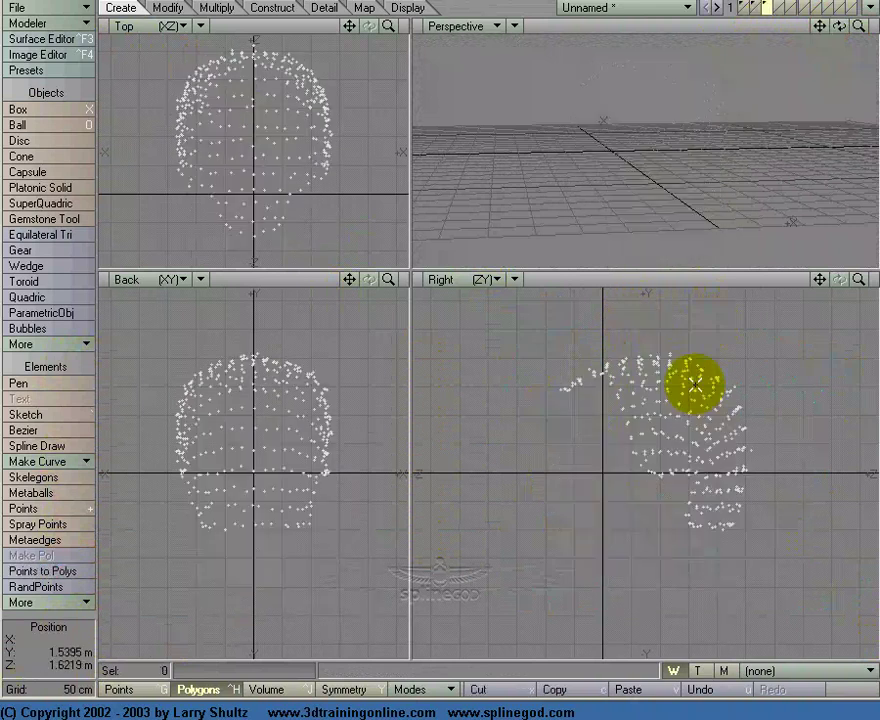
mouse_move(699, 325)
right_down()
mouse_move(687, 650)
mouse_move(821, 290)
mouse_move(638, 320)
right_up()
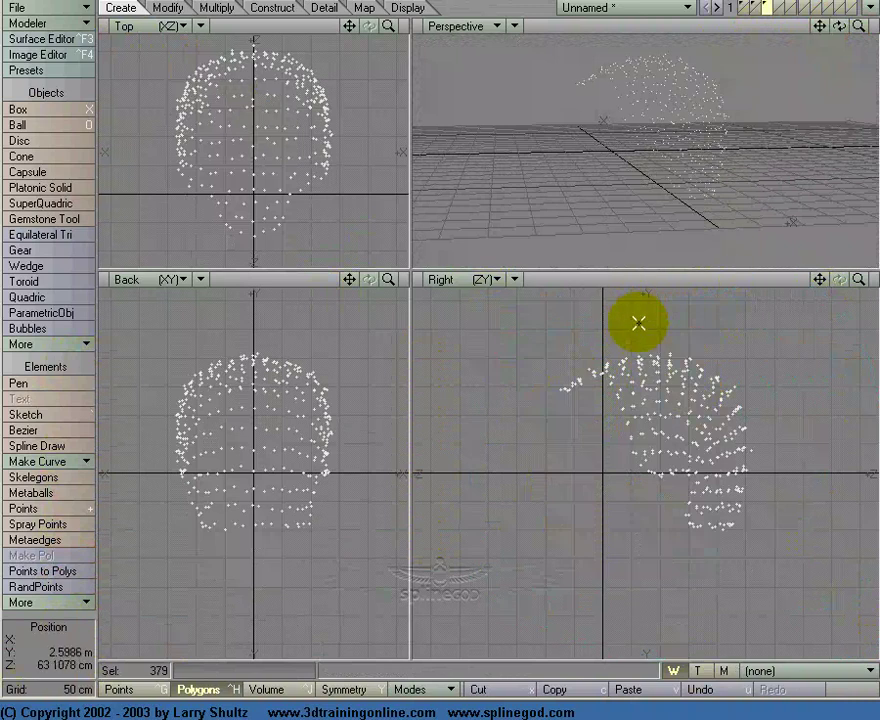
key(q)
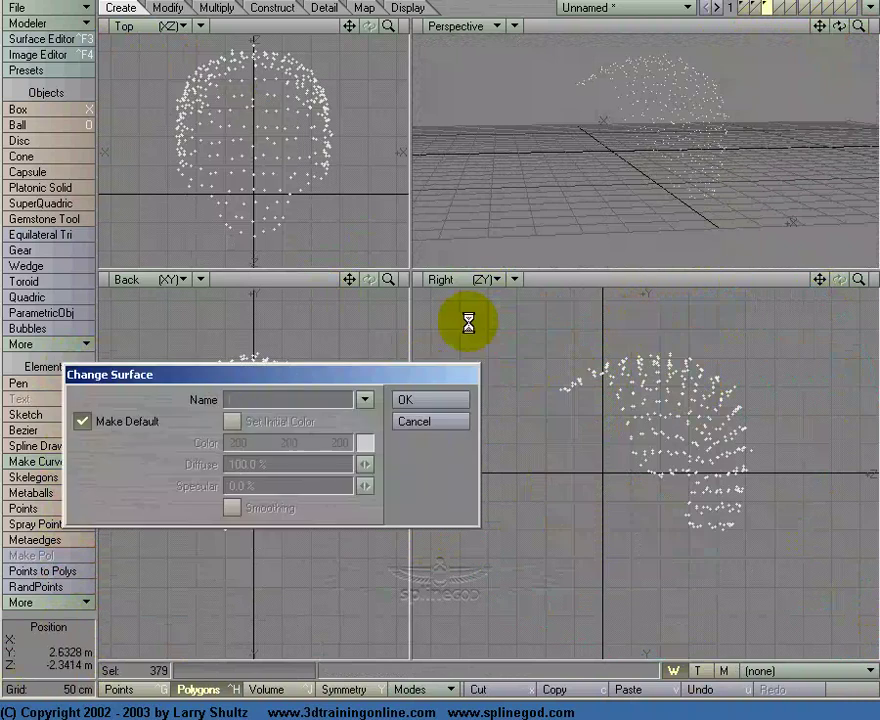
text(HH)
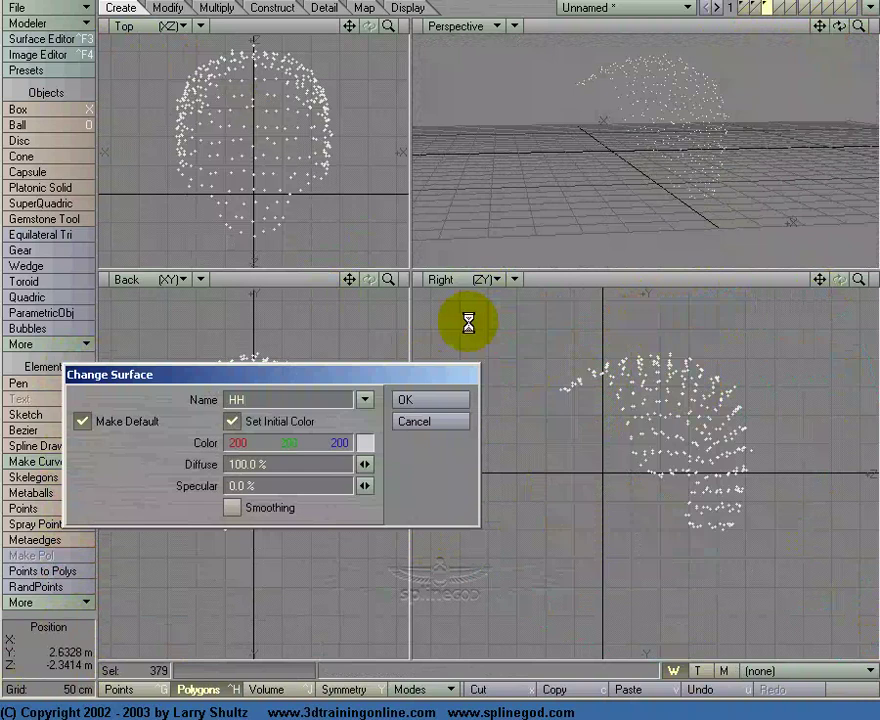
key(Return)
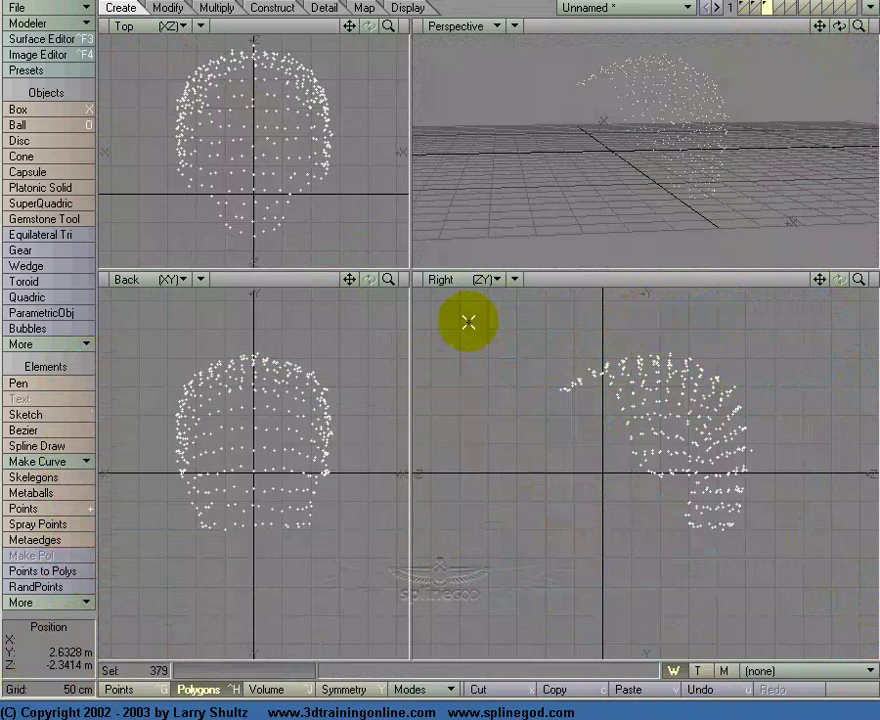
click(100, 363)
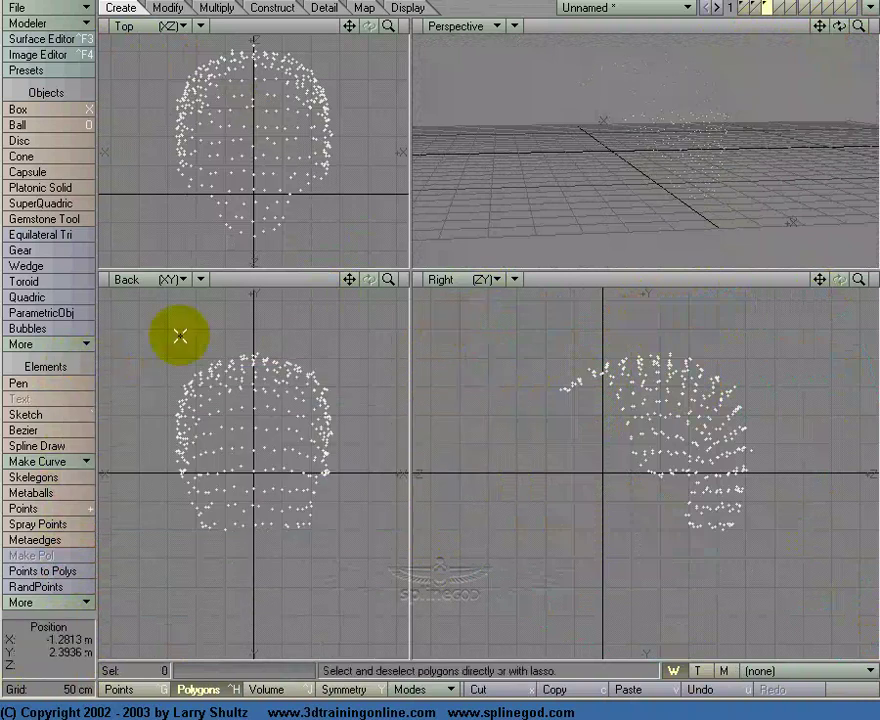
Review layers 1 to 3, and make the empty layer 4 active with the layer 3 points as background.
click(744, 9)
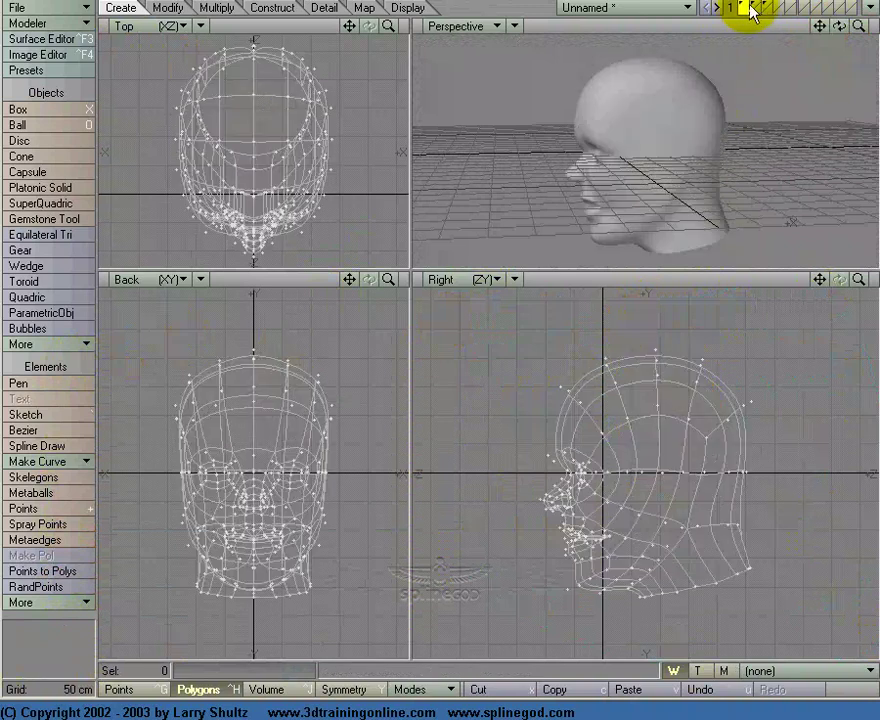
click(755, 9)
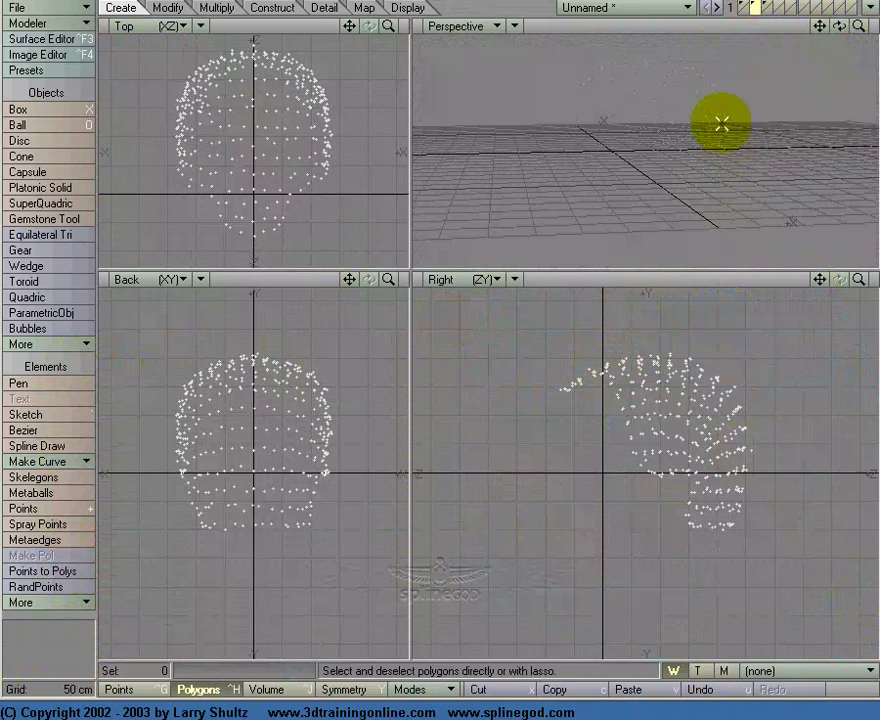
click(766, 9)
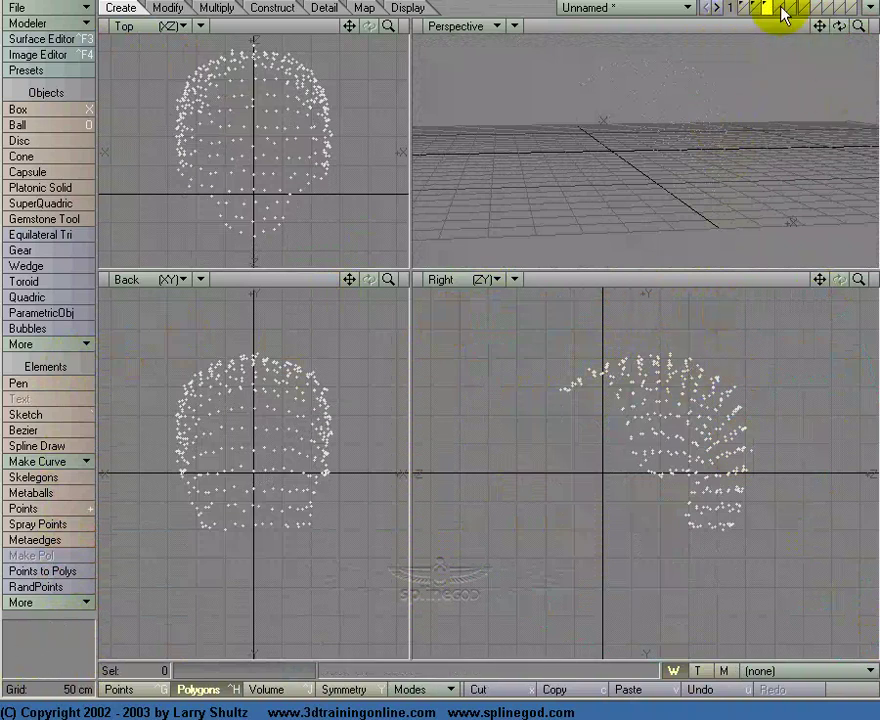
key(')
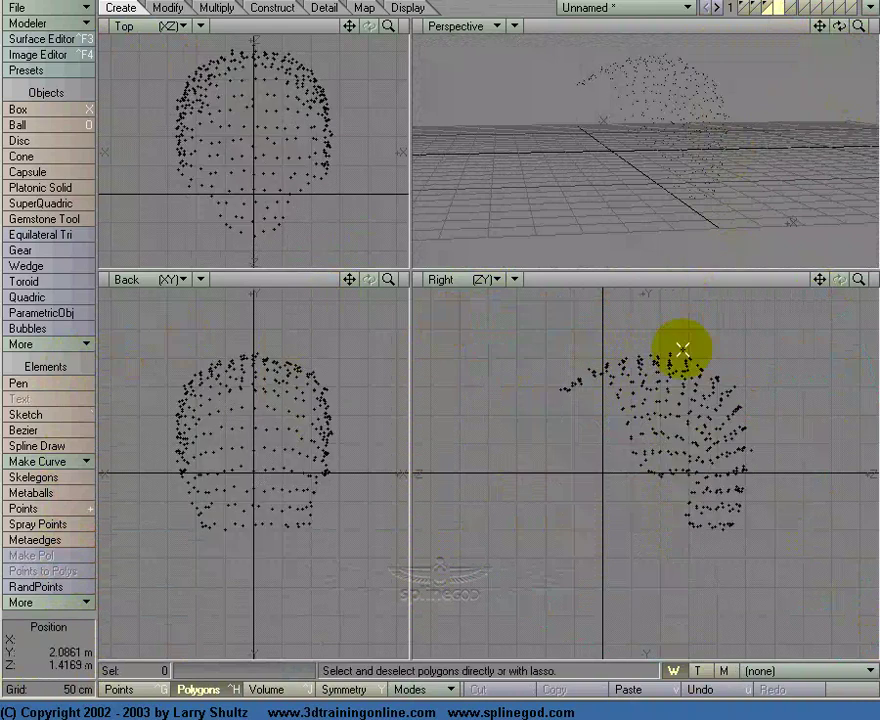
Draw a three-point Spline Draw curve in the Right view, arching upward from the points at the front hairline.
drag(768, 458, 668, 566)
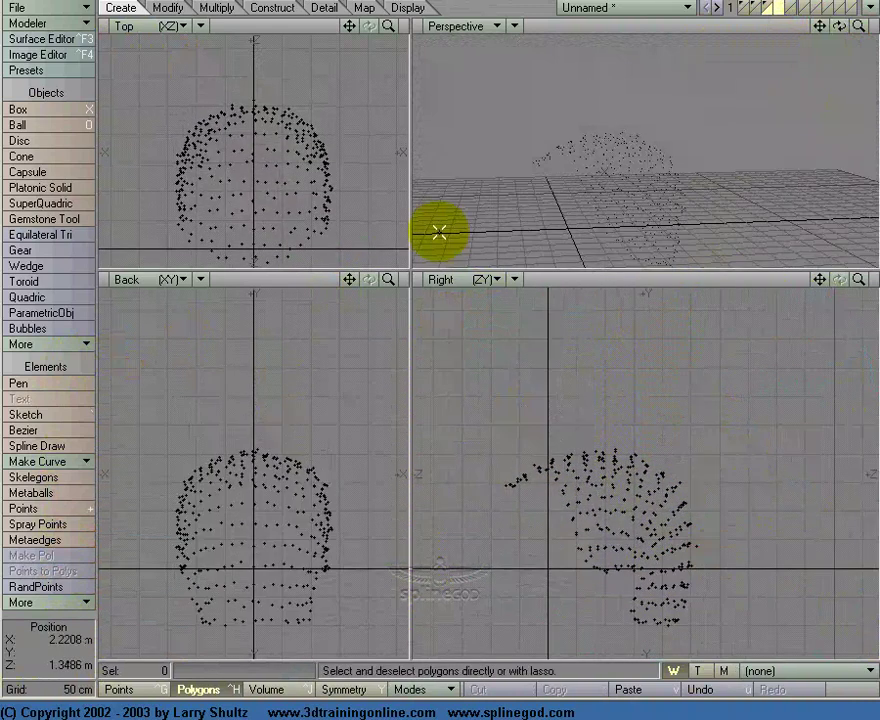
click(70, 448)
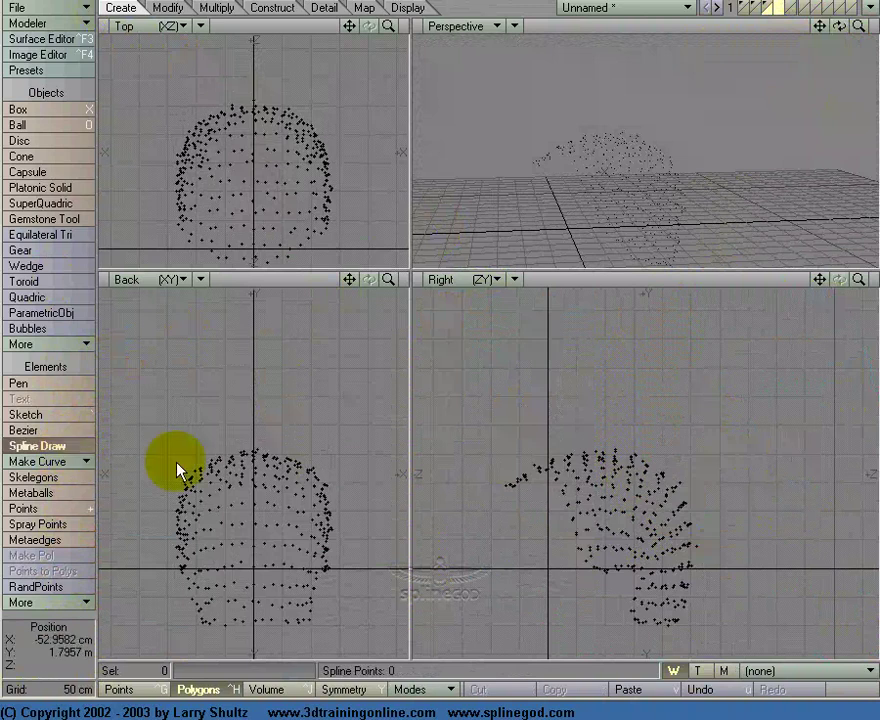
click(498, 483)
click(492, 460)
click(505, 440)
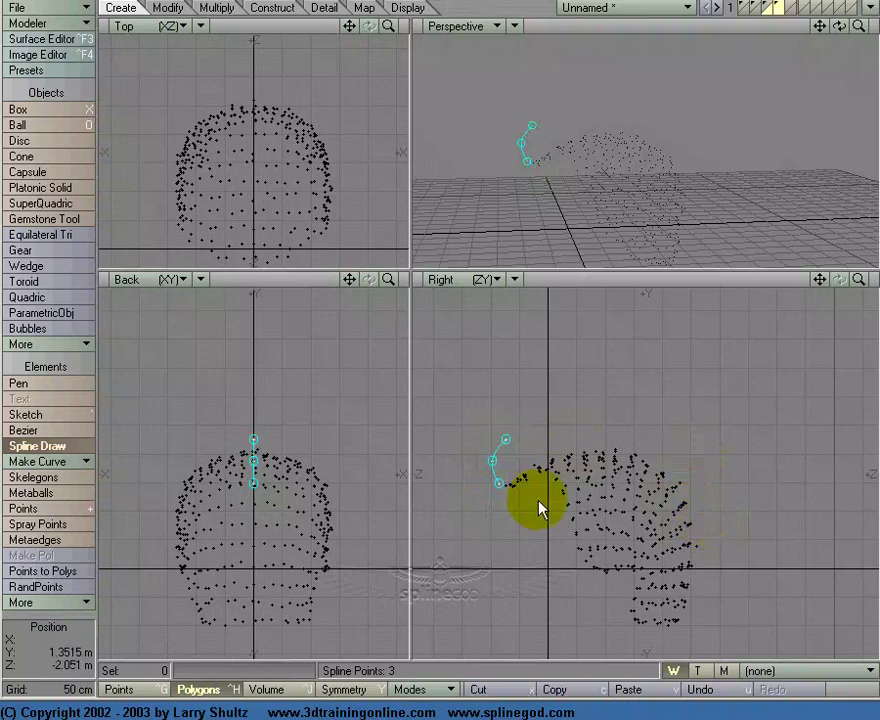
click(85, 449)
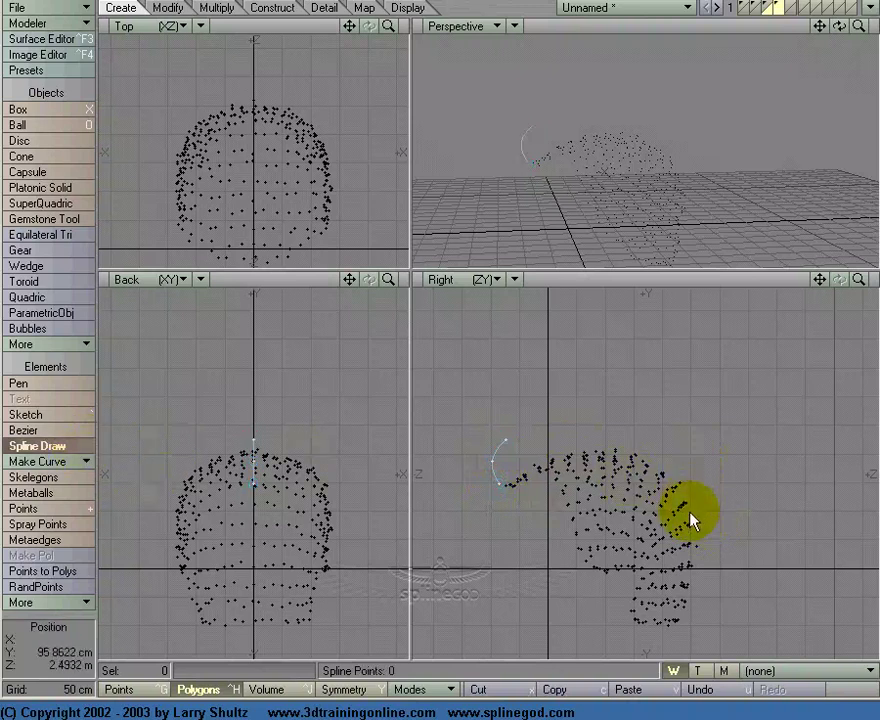
Draw a three-point Spline Draw strand in the Right view, running downward from the lowest scalp points at the nape.
click(708, 560)
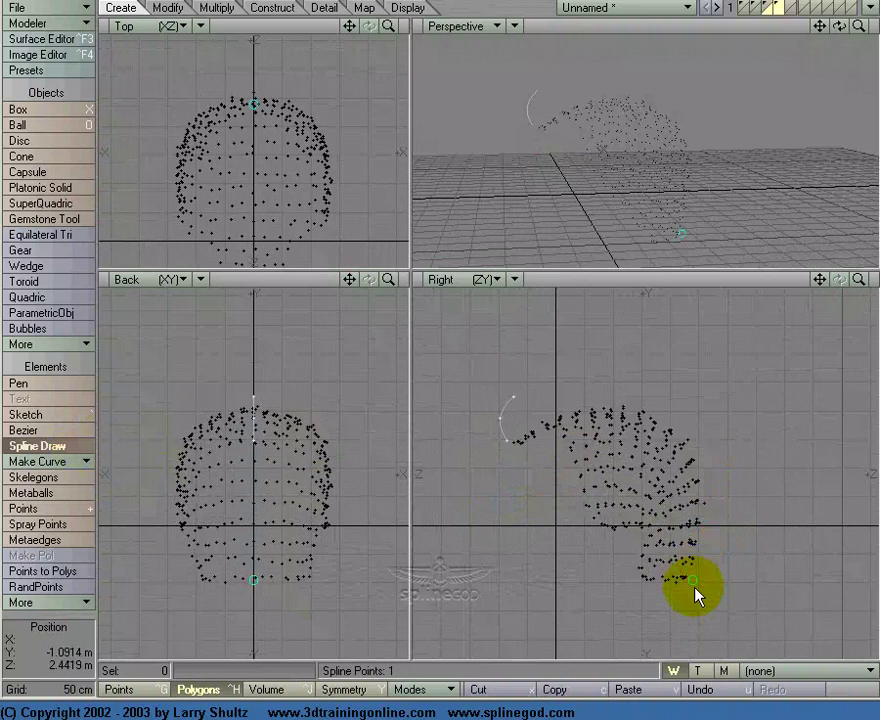
click(698, 600)
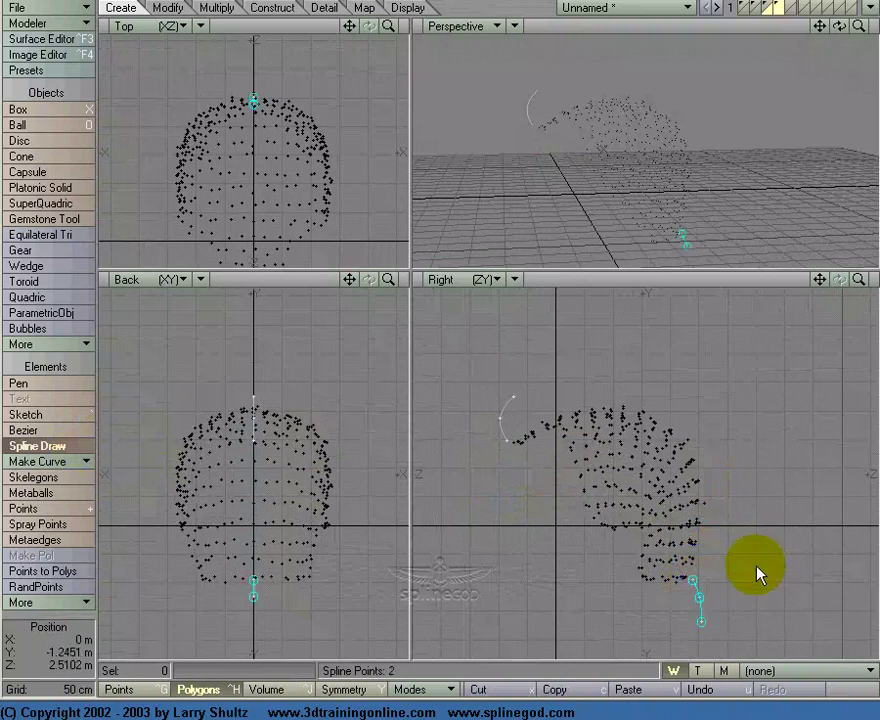
click(756, 573)
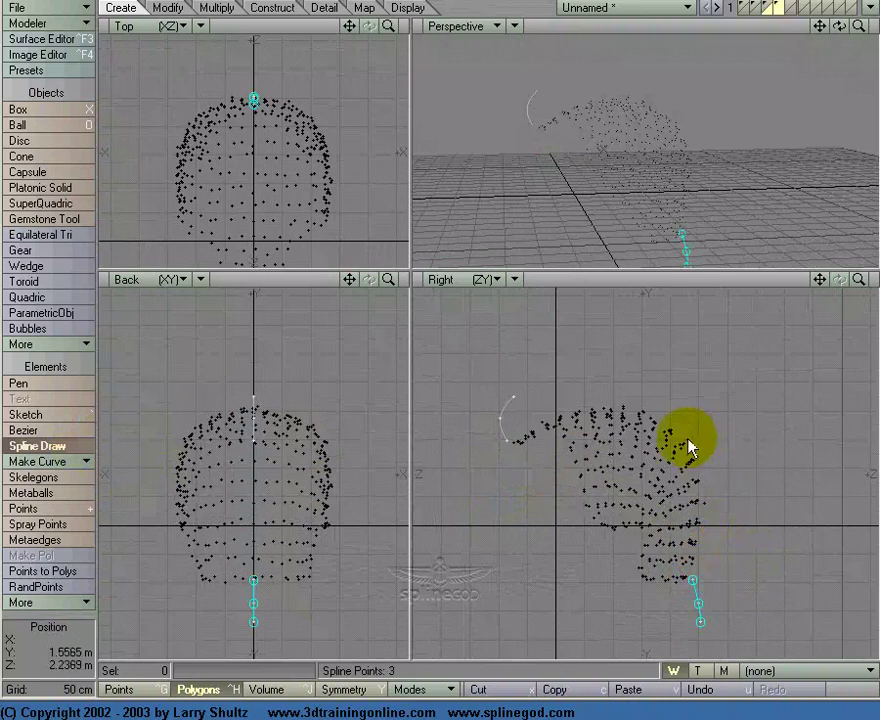
click(60, 446)
Draw another three-point Spline Draw strand in the Right view, curving backward and down over the rear of the crown.
click(60, 446)
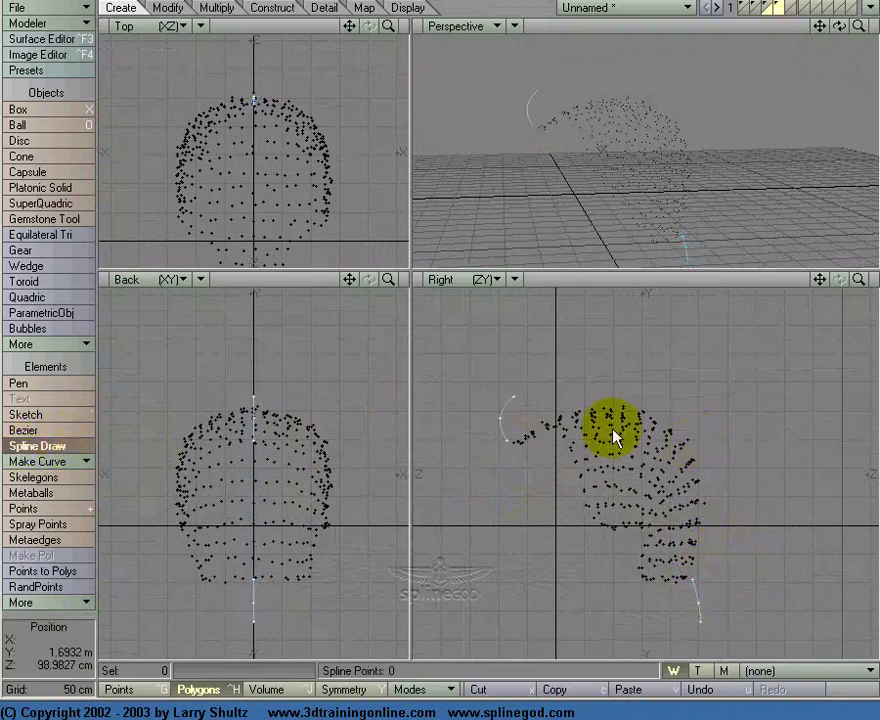
click(692, 425)
click(705, 441)
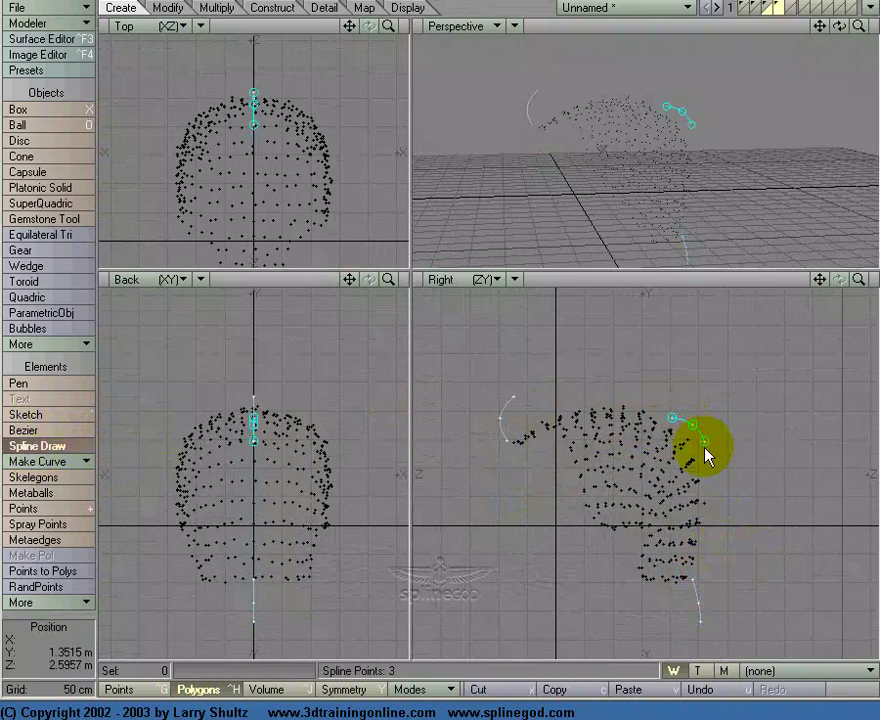
key(space)
Duplicate the crown strand and place the copy at the front side of the scalp on the positive X side.
click(688, 422)
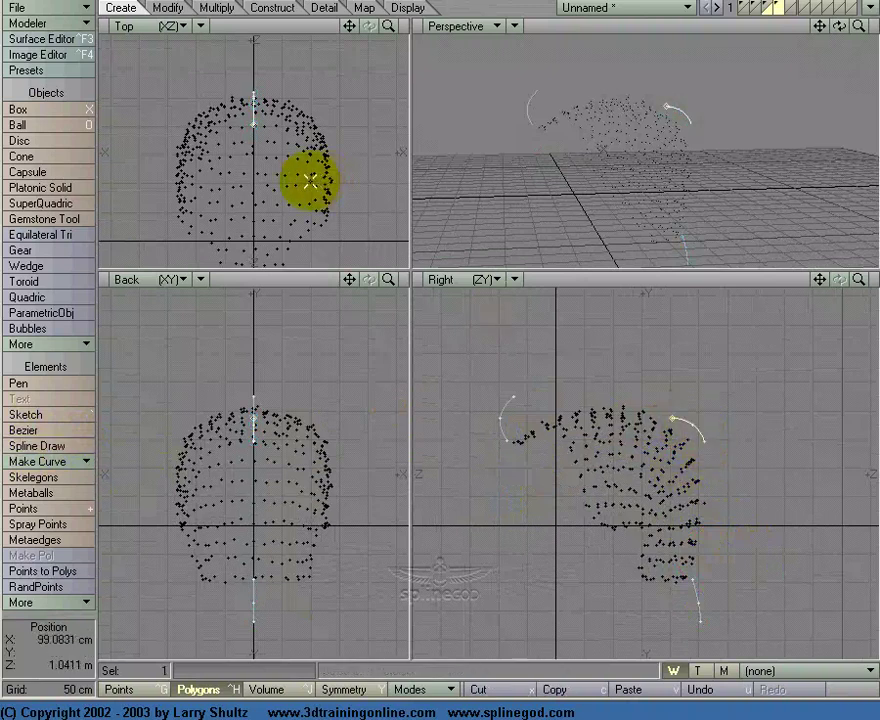
key(t)
drag(283, 188, 281, 186)
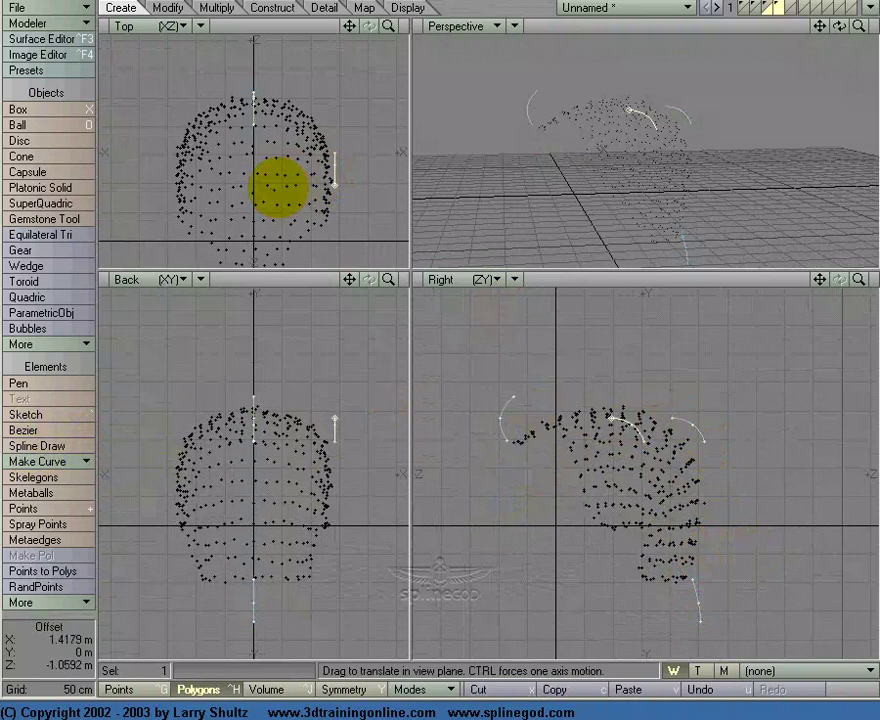
drag(518, 480, 518, 480)
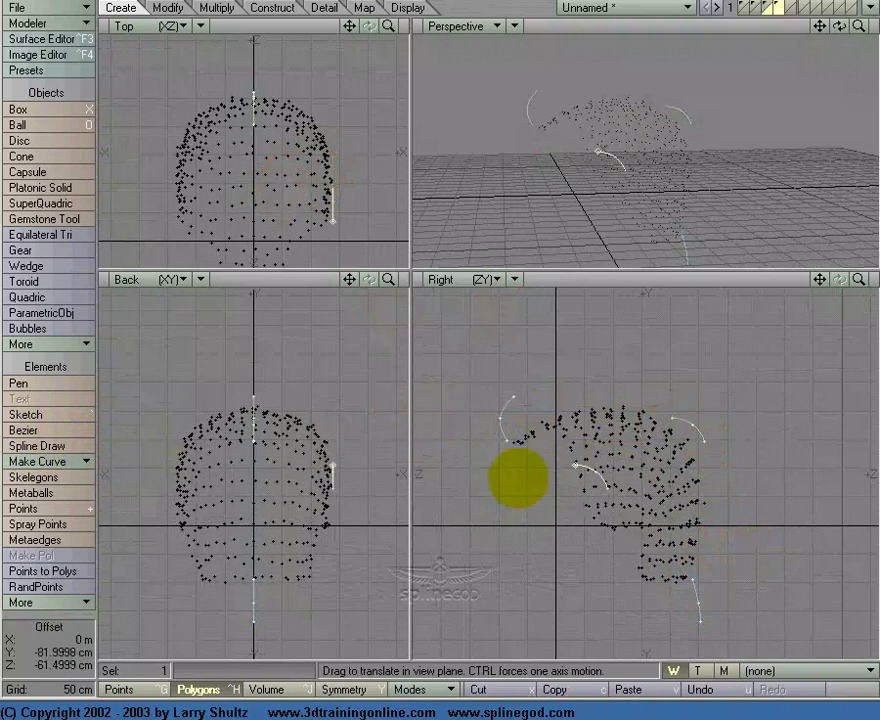
Rotate the side strand slightly outward from the head in the Top view and mirror it across the centre line.
key(y)
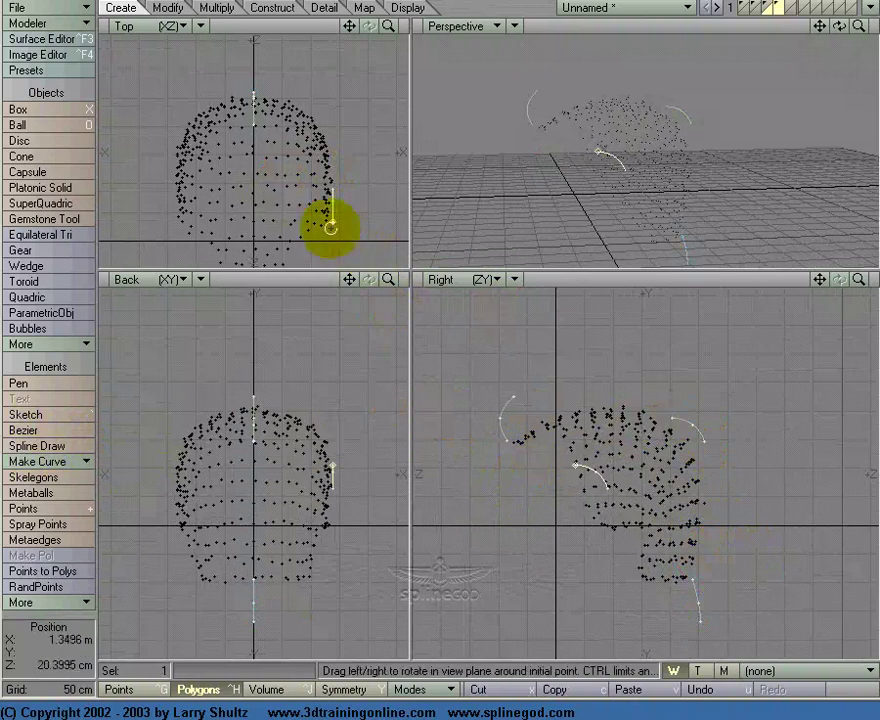
drag(330, 225, 327, 220)
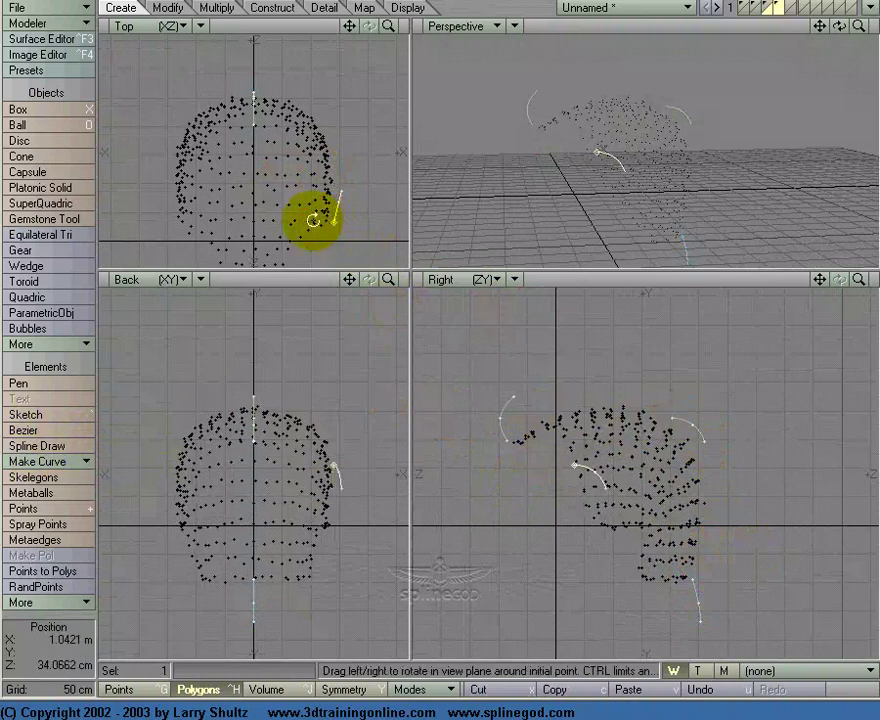
key(shift+v)
click(253, 491)
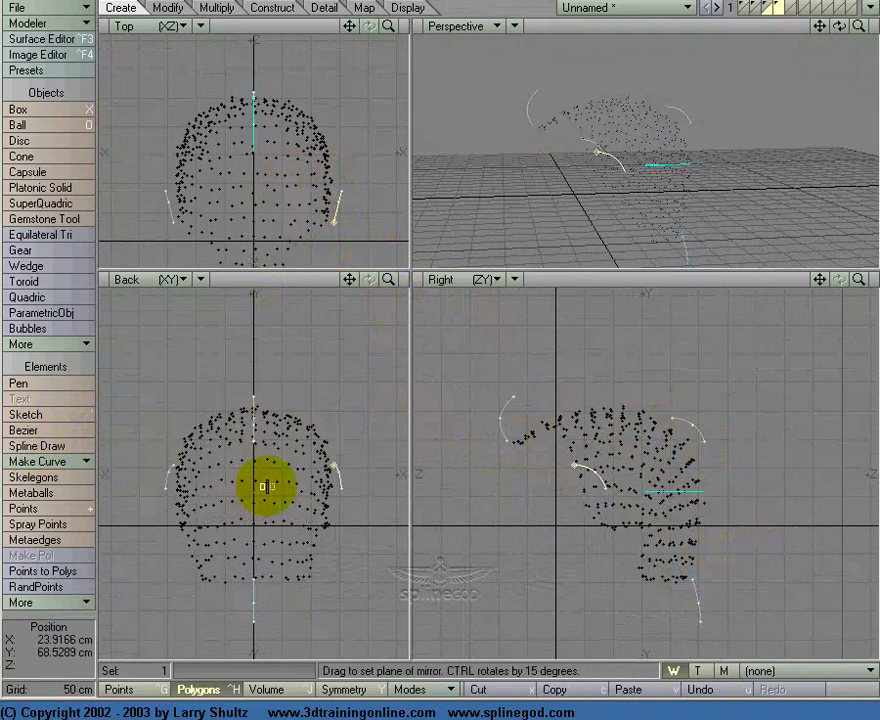
key(space)
Select both side strands, move them slightly down and back along the scalp, and clear the selection.
click(589, 475)
click(598, 476)
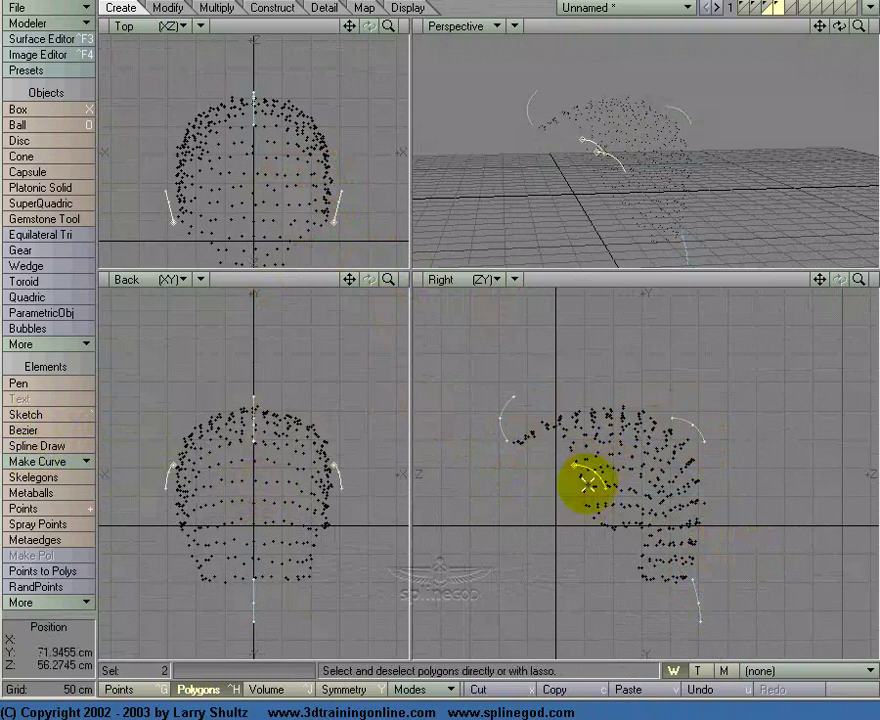
key(t)
mouse_move(585, 522)
mouse_down()
mouse_move(598, 550)
mouse_move(585, 520)
mouse_up()
key(space)
click(599, 515)
Reshape the front and nape strands with the Drag tool, bending the front tip lower and the nape tip farther outward.
drag(836, 26, 840, 34)
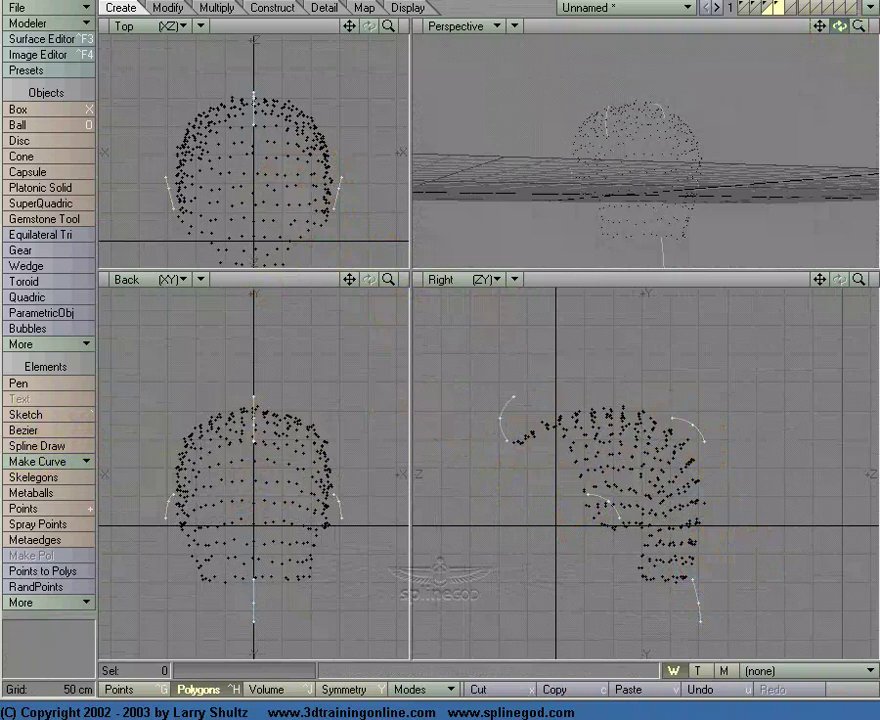
drag(840, 34, 822, 27)
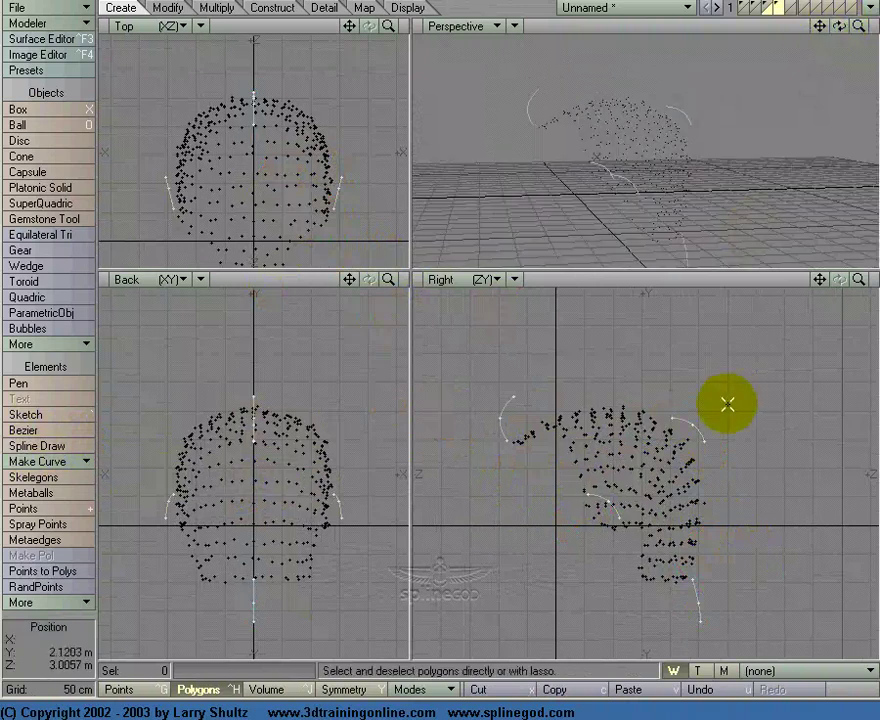
key(ctrl+t)
mouse_move(515, 398)
mouse_down()
mouse_move(531, 401)
mouse_move(497, 418)
mouse_move(530, 403)
mouse_up()
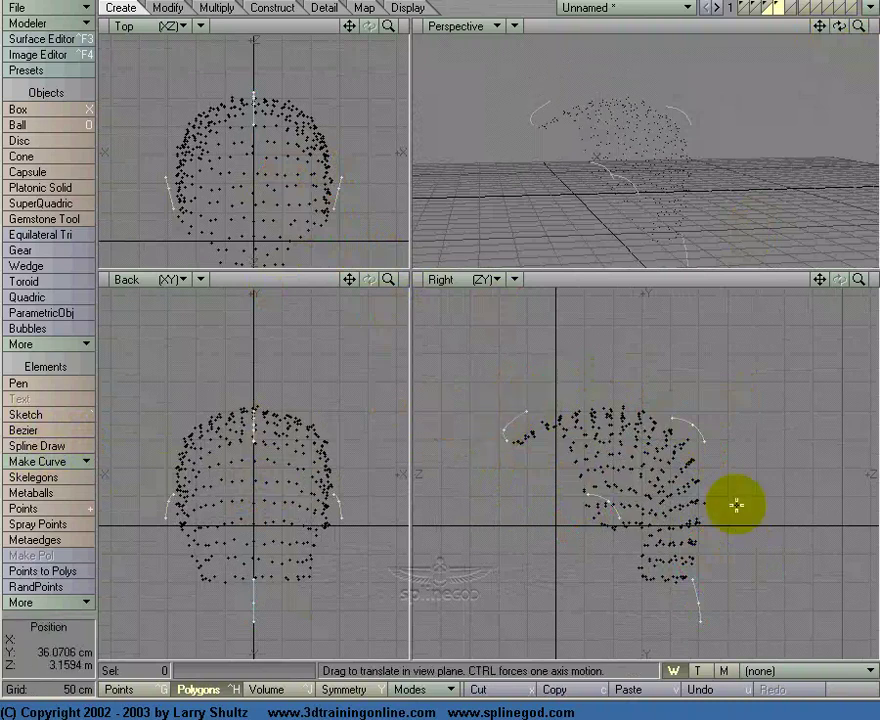
mouse_move(694, 603)
mouse_down()
mouse_move(699, 622)
mouse_move(705, 597)
mouse_up()
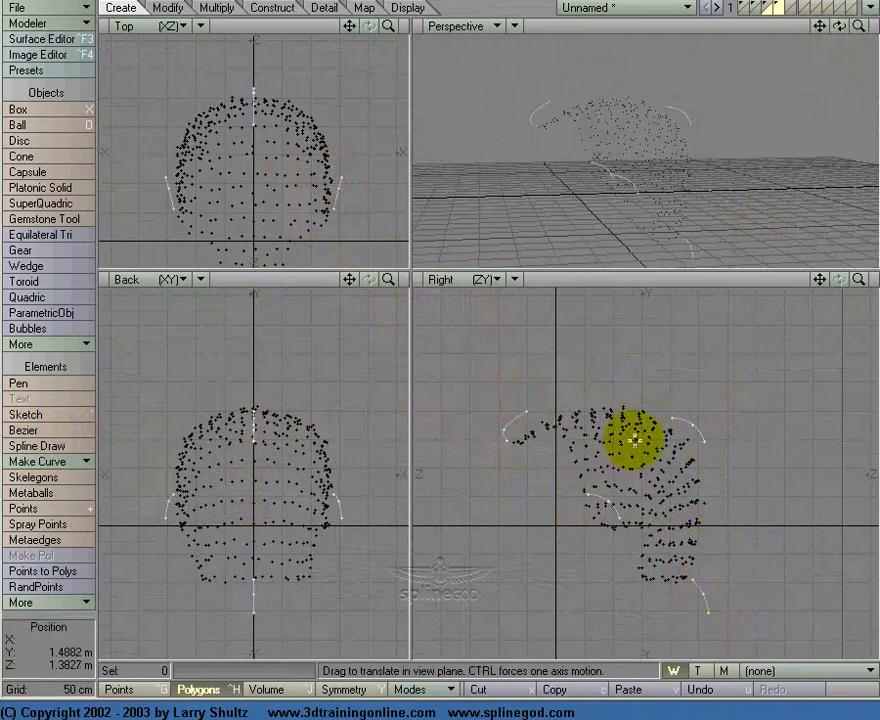
Swap the layers so the scalp points are in the foreground and the guide strands in the background.
key(apostrophe)
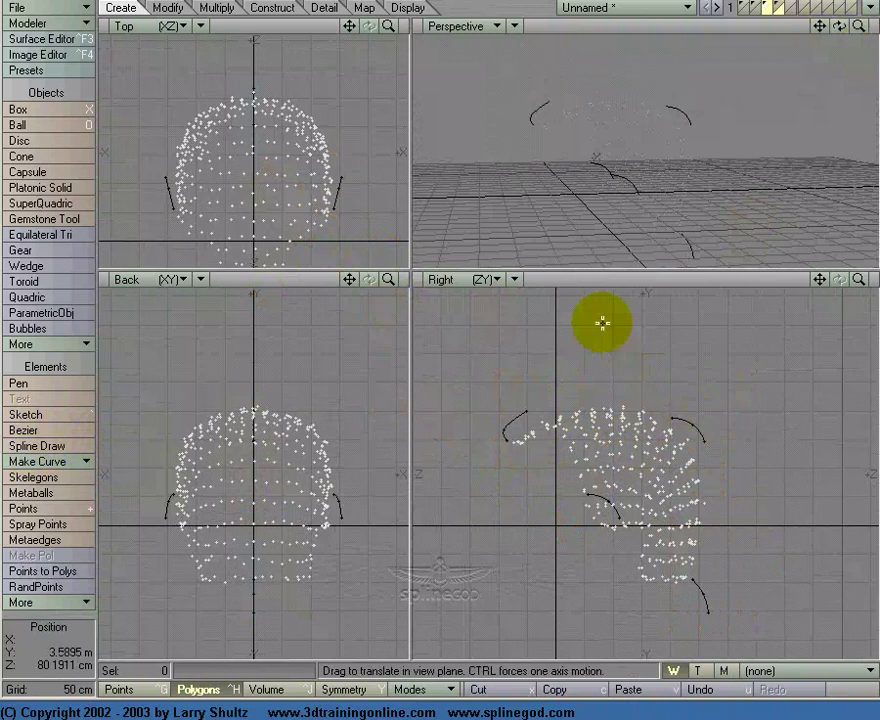
click(210, 10)
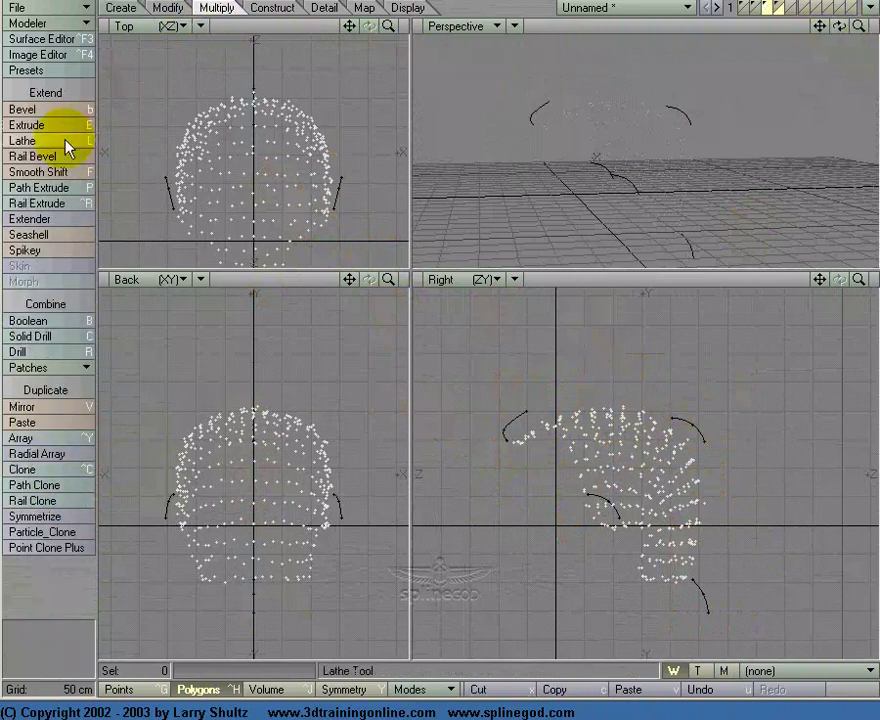
Try a Rail Extrude of the scalp points with automatic length segments, strength 2.0, Oriented and Scaling on, and undo it.
click(69, 203)
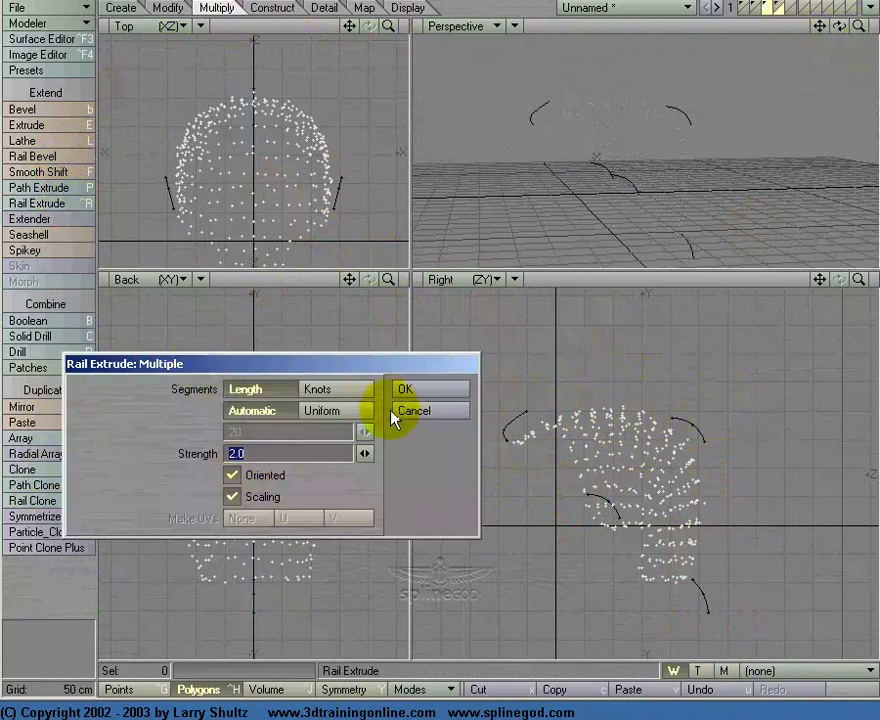
click(404, 388)
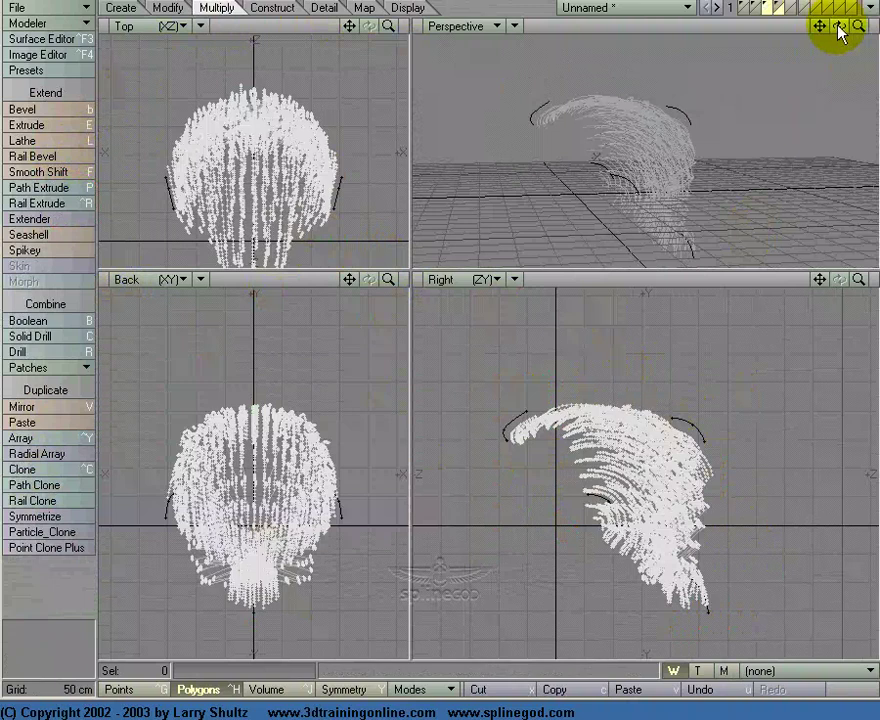
drag(838, 32, 841, 27)
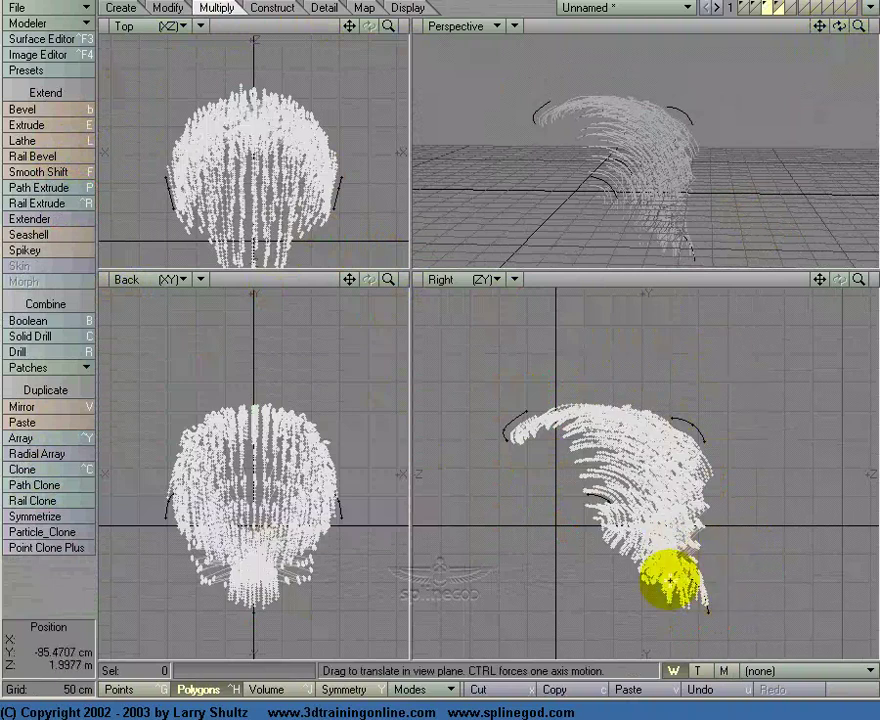
mouse_move(839, 27)
mouse_down()
mouse_move(848, 25)
mouse_move(824, 29)
mouse_move(841, 29)
mouse_up()
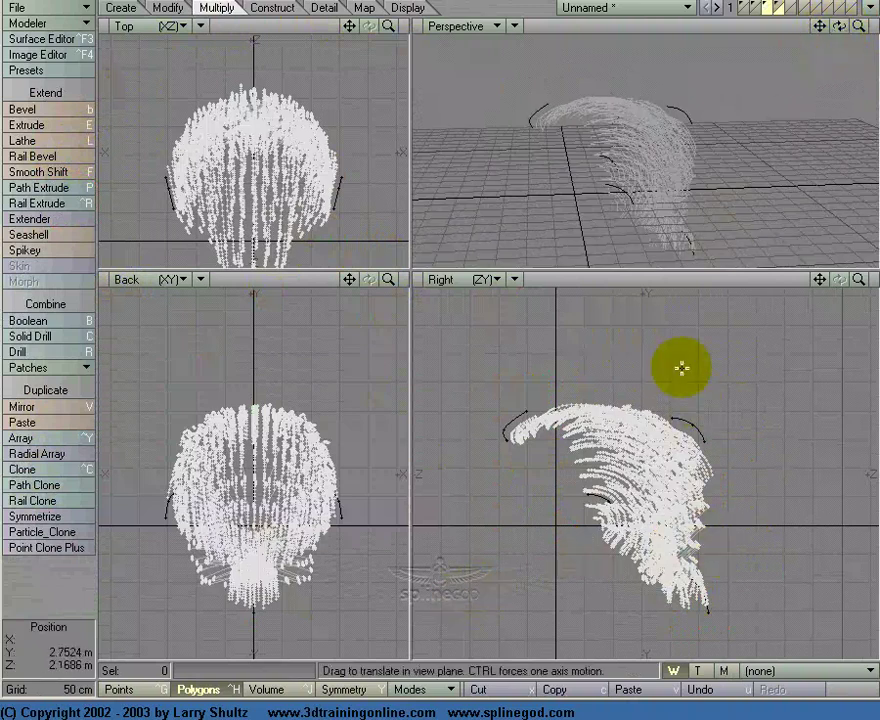
key(u)
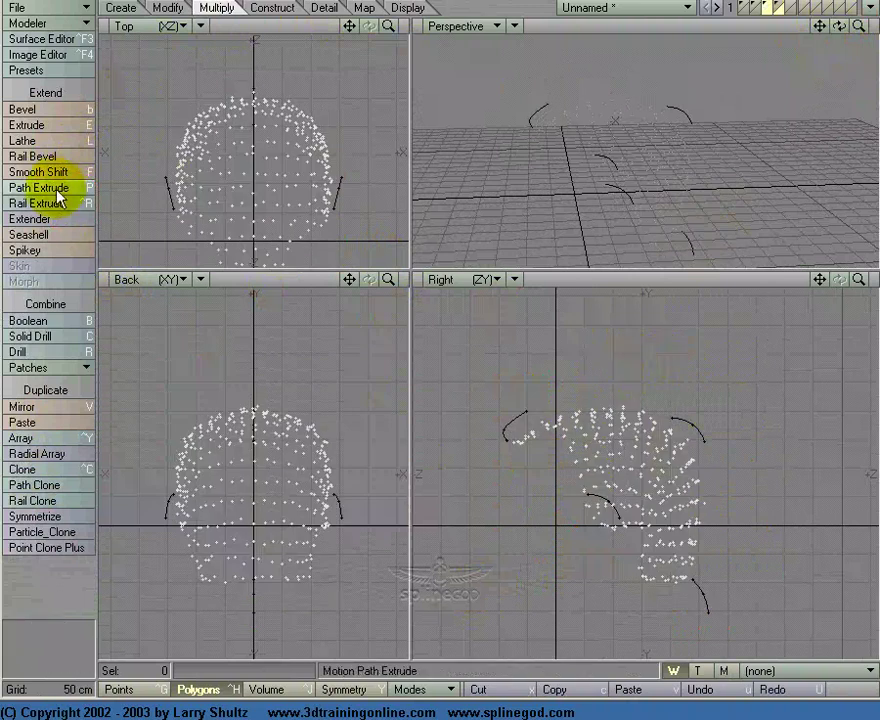
Rail Extrude the scalp points along the guide strands with automatic length segments, strength 2.0, and Oriented and Scaling off.
click(25, 203)
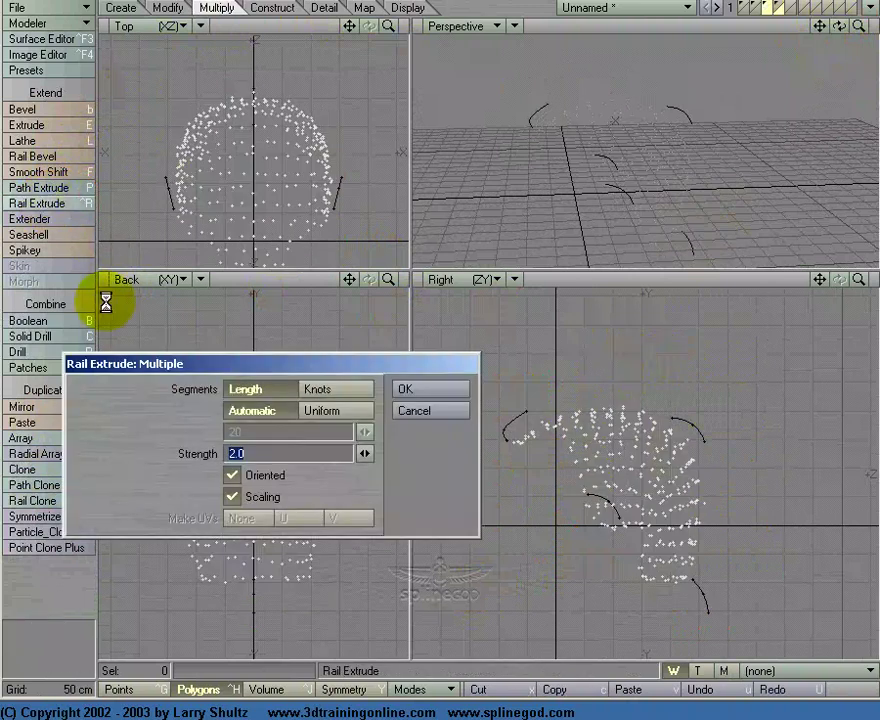
click(232, 498)
click(234, 476)
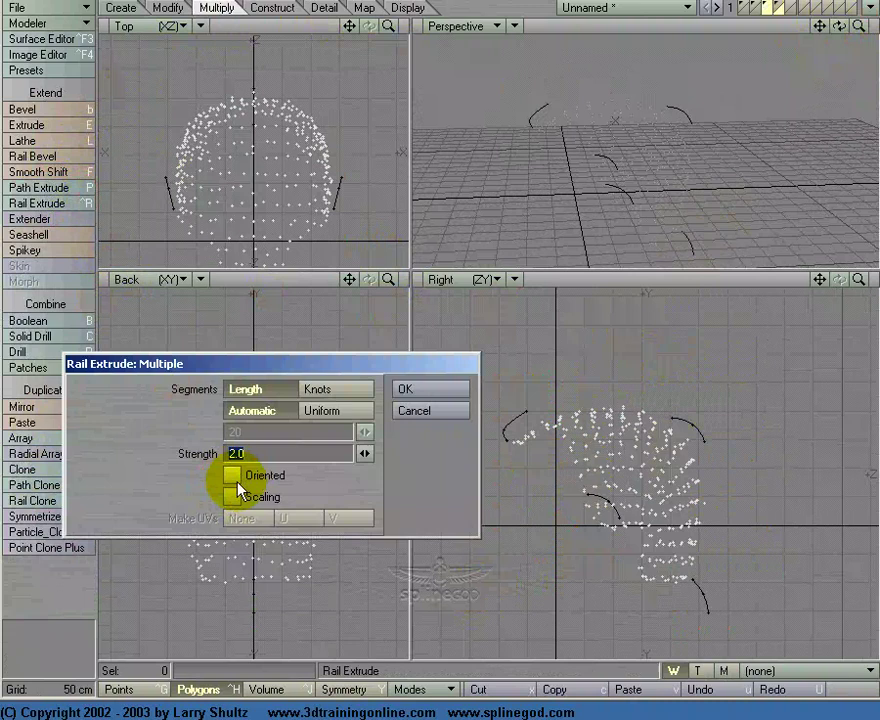
click(434, 394)
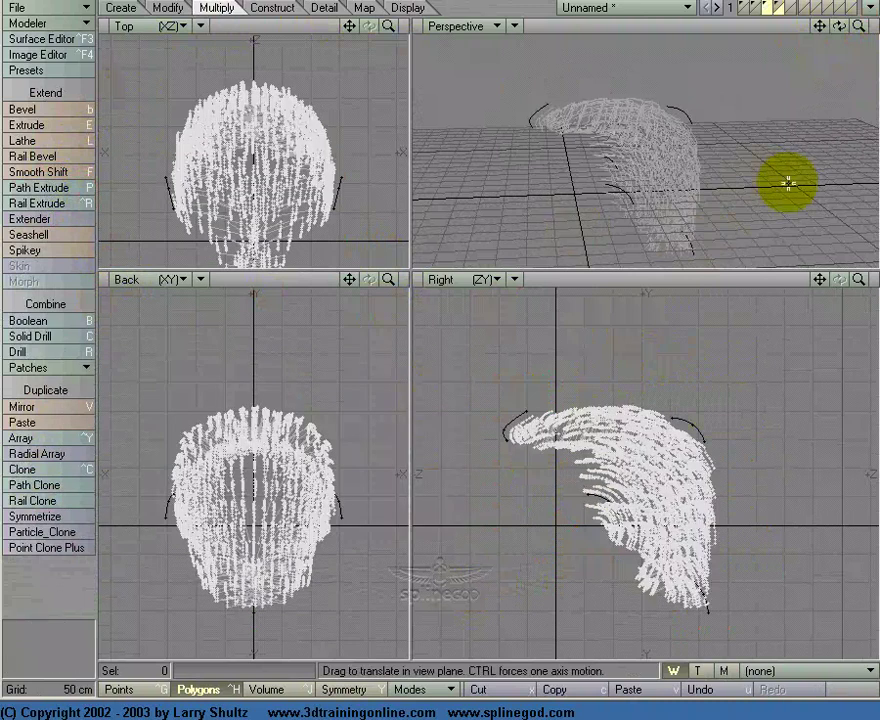
drag(848, 29, 843, 28)
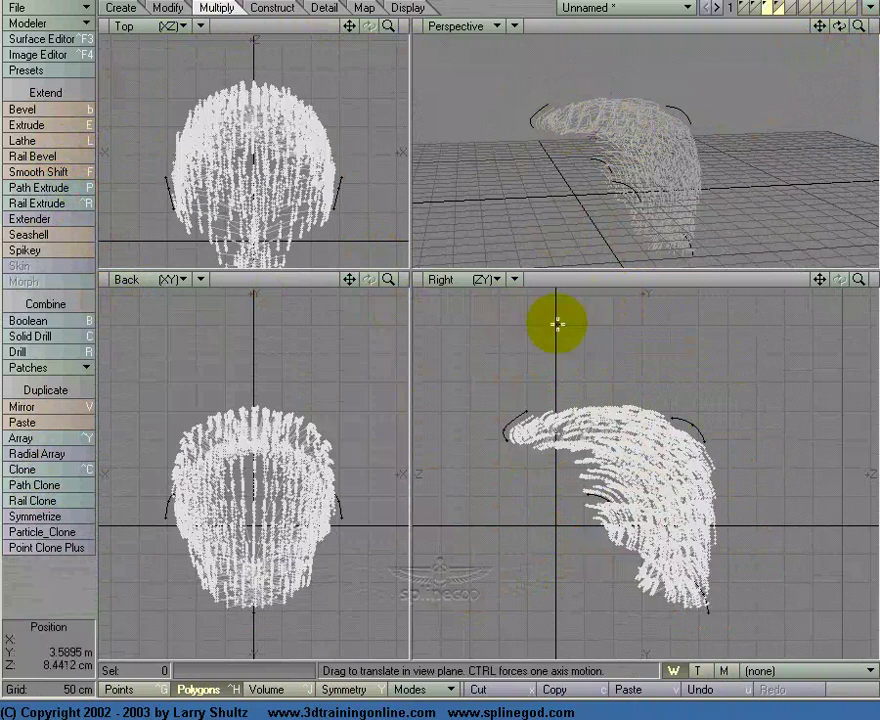
In layer 2, select a small group of upper scalp points on the positive X side and hide all the others.
click(762, 10)
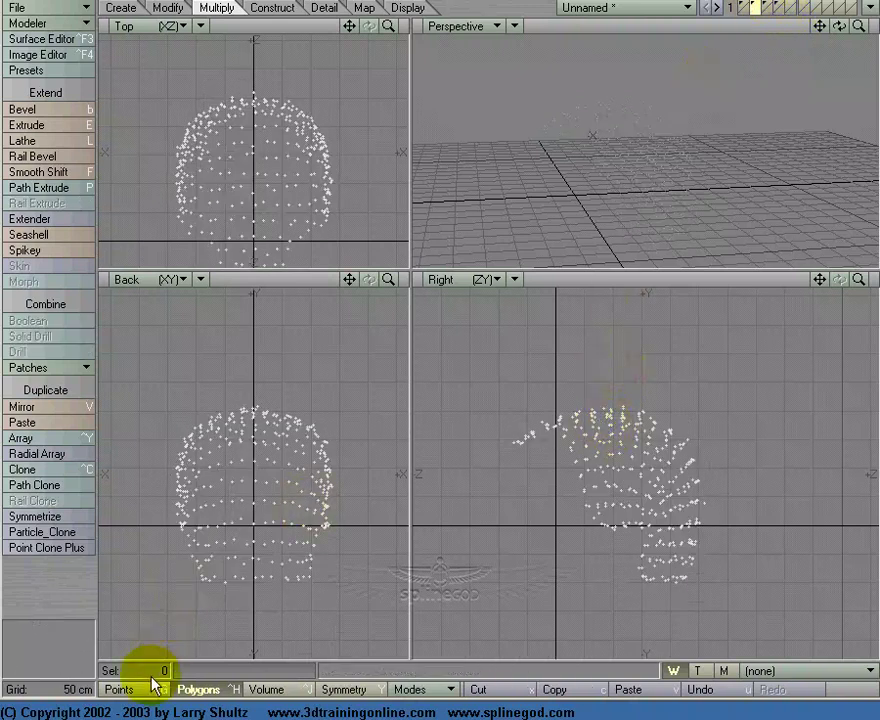
mouse_move(612, 445)
mouse_down()
mouse_move(619, 428)
mouse_move(580, 429)
mouse_move(609, 428)
mouse_up()
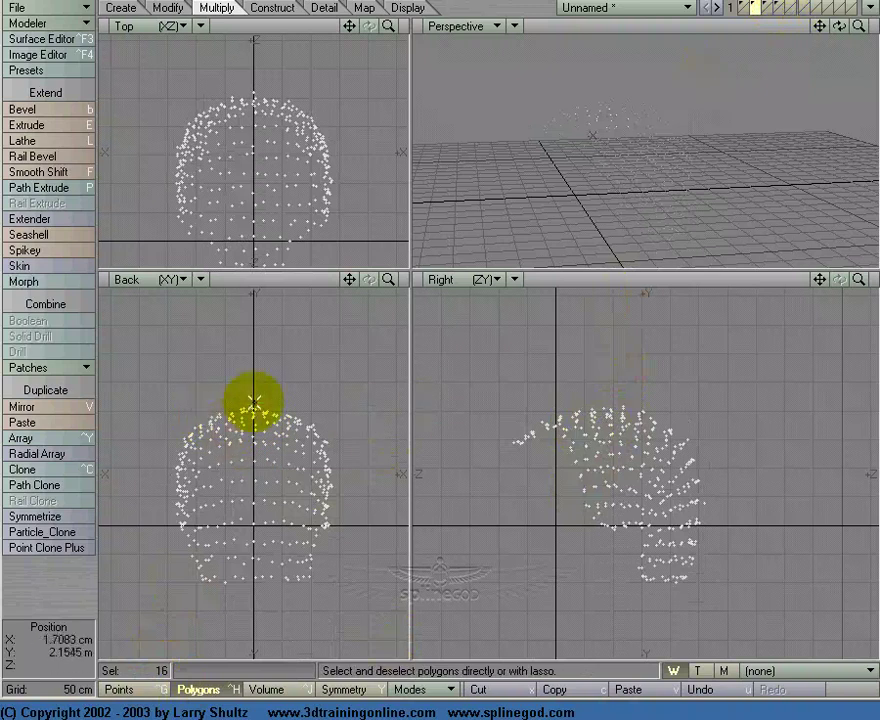
mouse_move(254, 402)
right_down()
mouse_move(143, 467)
mouse_move(245, 597)
mouse_move(255, 592)
right_up()
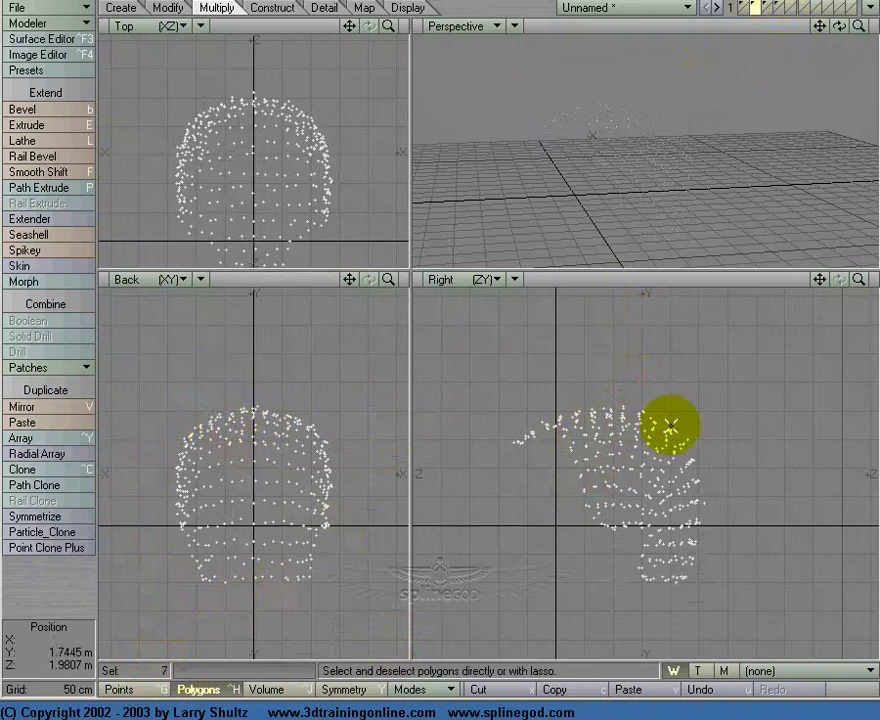
key(=)
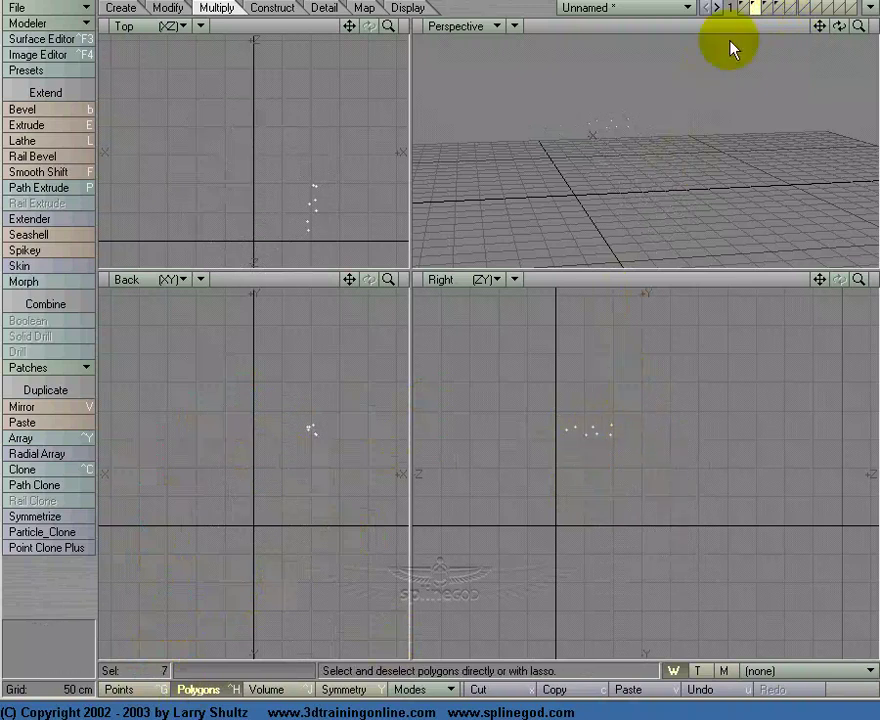
In empty layer 5, draw a four-point arched guide spline starting at the isolated scalp points and curving outward along positive X.
click(788, 8)
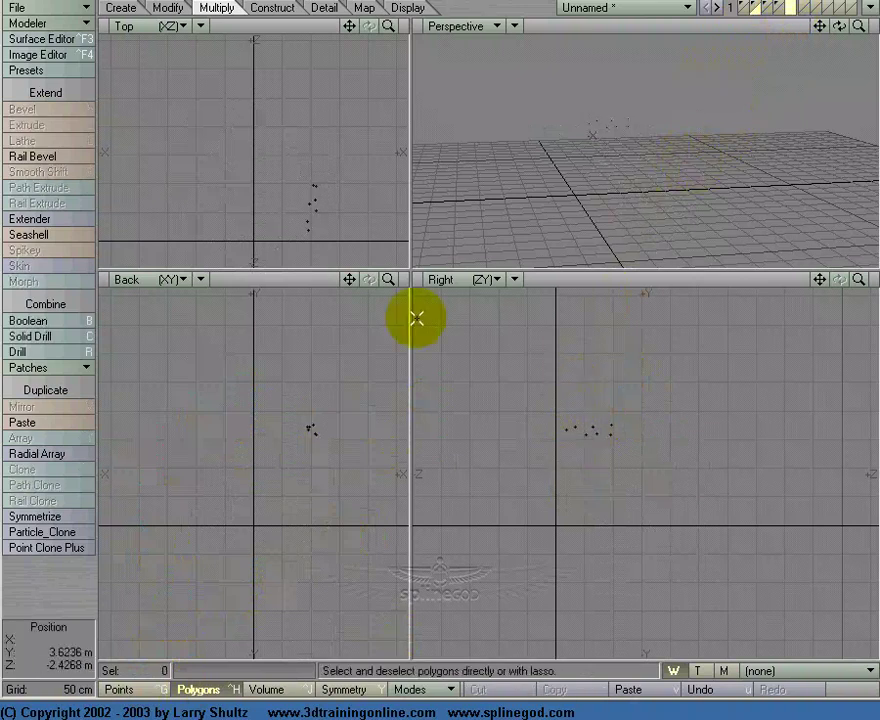
click(120, 8)
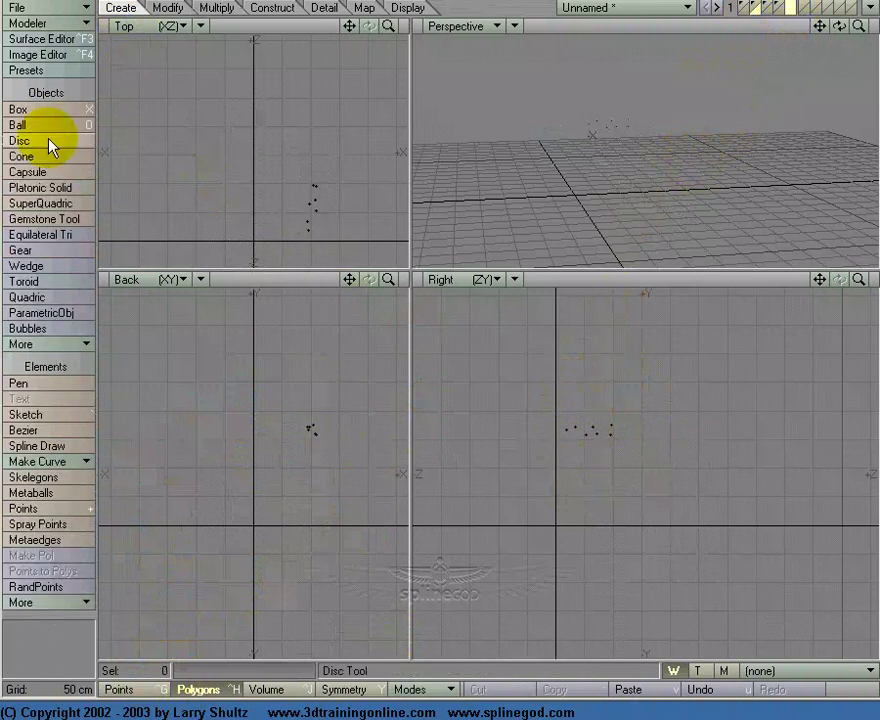
click(37, 446)
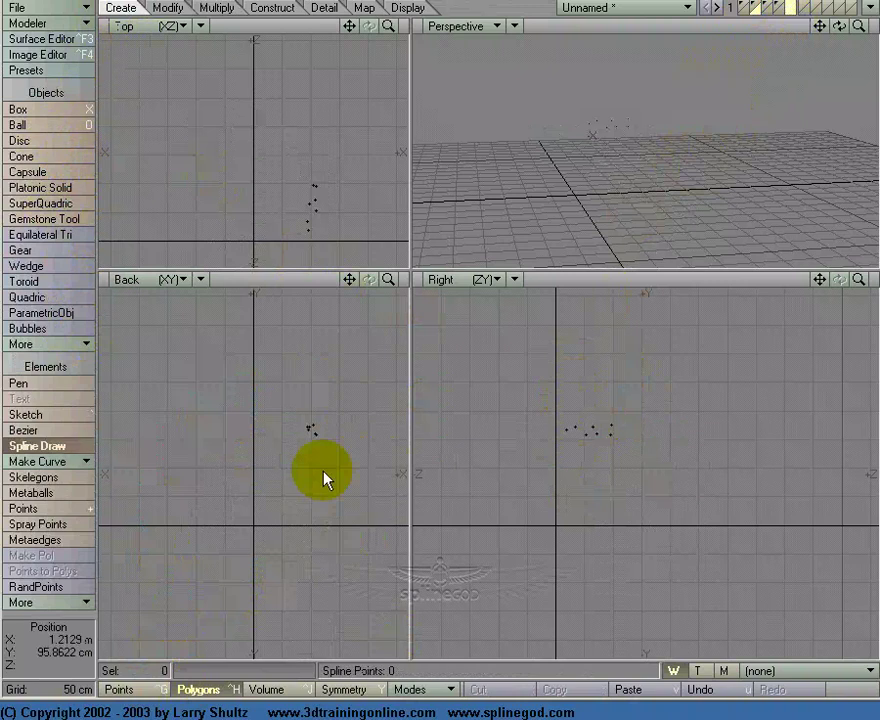
alt+shift+drag(323, 480, 234, 507)
click(211, 470)
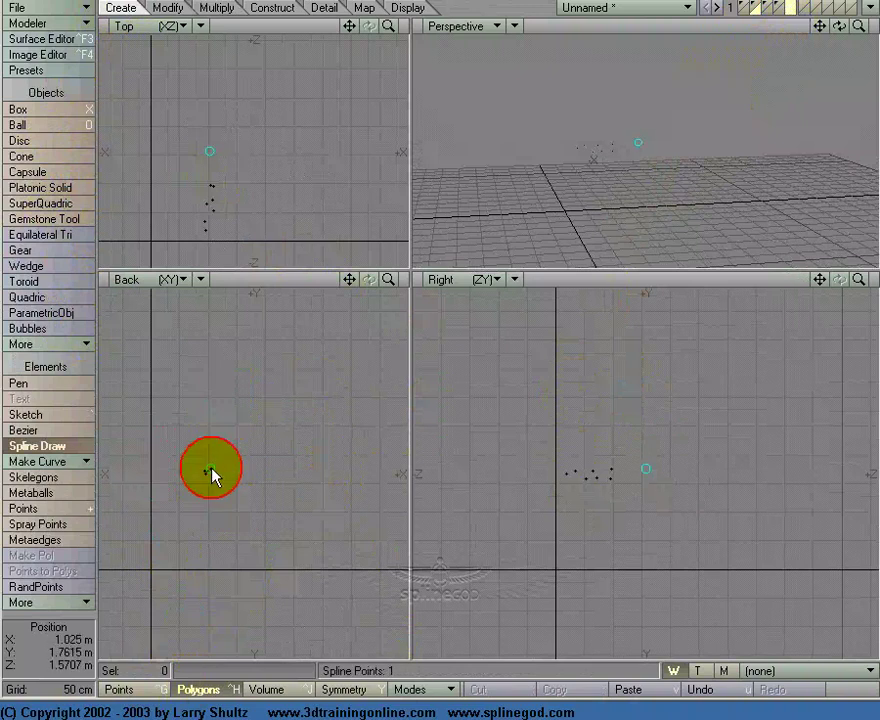
click(237, 457)
click(266, 463)
click(281, 482)
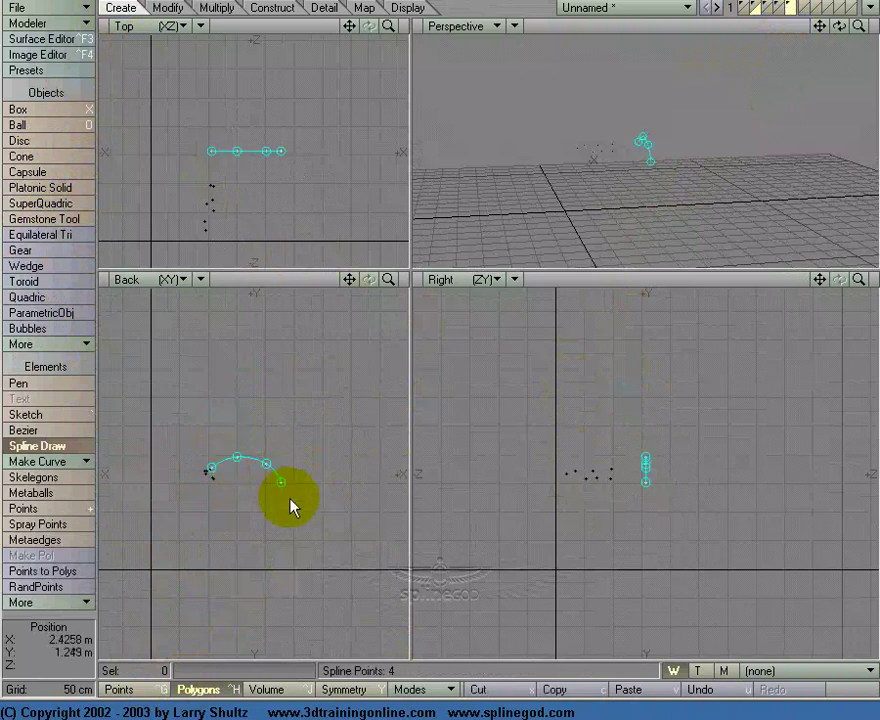
key(space)
Move the guide strand to the front end of the scalp points and rotate it so its tip hangs downward.
click(646, 471)
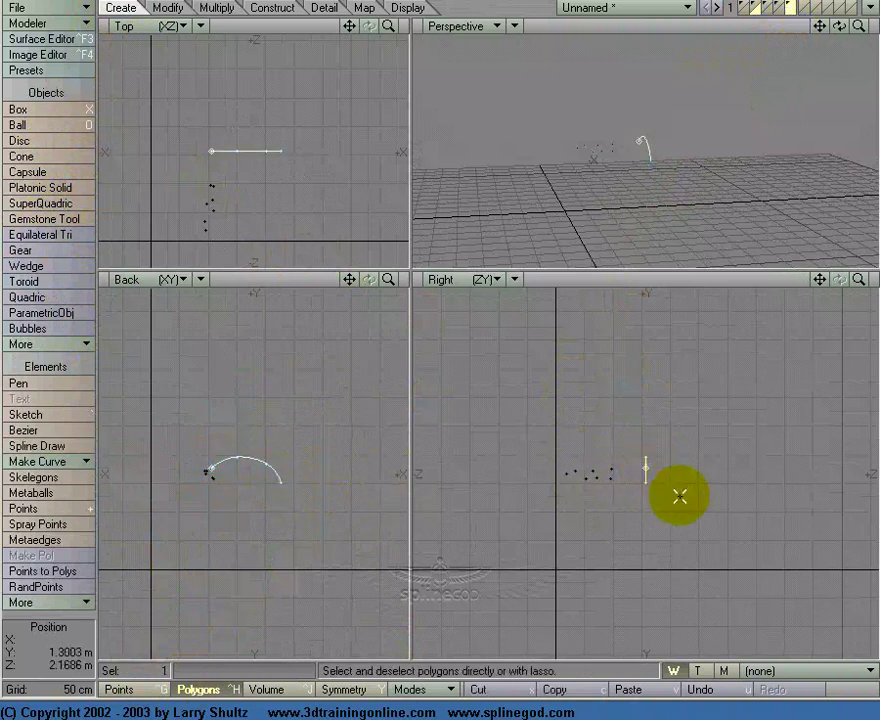
key(t)
drag(682, 509, 683, 507)
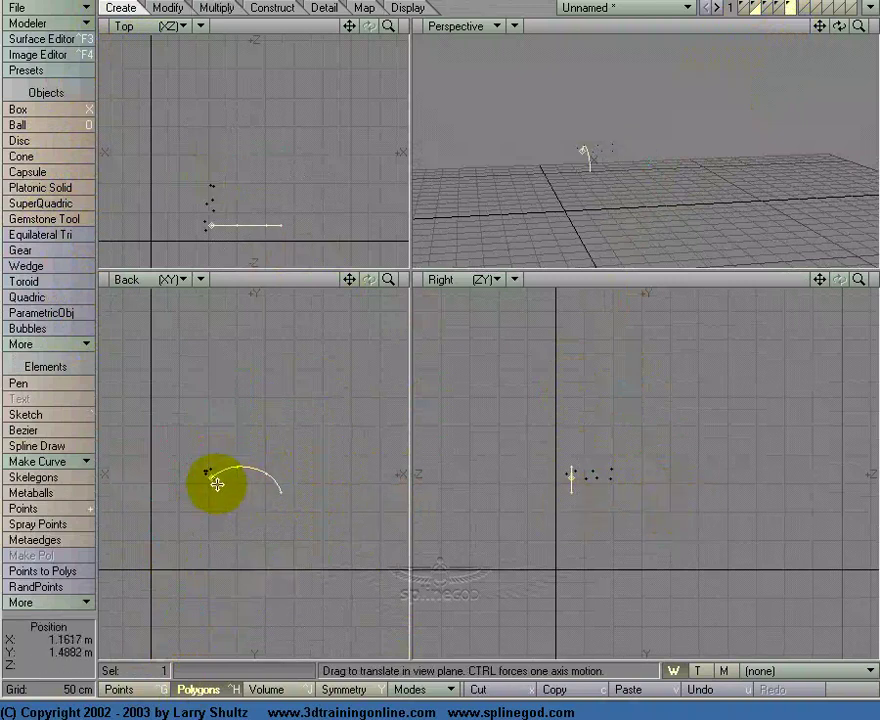
key(y)
drag(210, 477, 224, 500)
key(t)
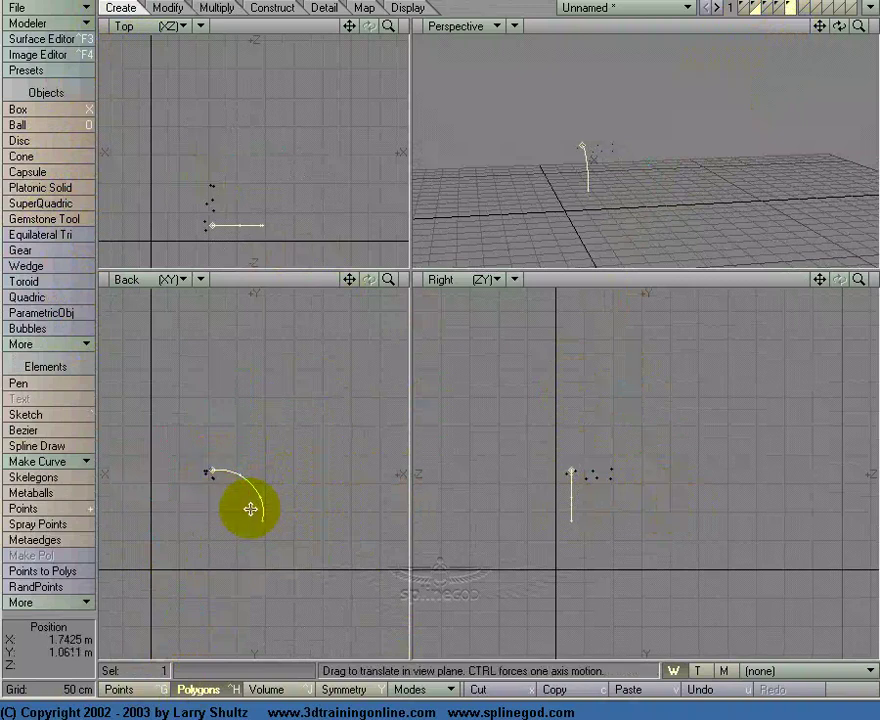
mouse_move(553, 532)
mouse_down()
mouse_move(601, 546)
mouse_move(556, 554)
mouse_up()
Copy the guide strand and paste two duplicates spaced along Z across the scalp points, then deselect everything.
key(c)
key(v)
click(564, 541)
key(t)
key(v)
key(space)
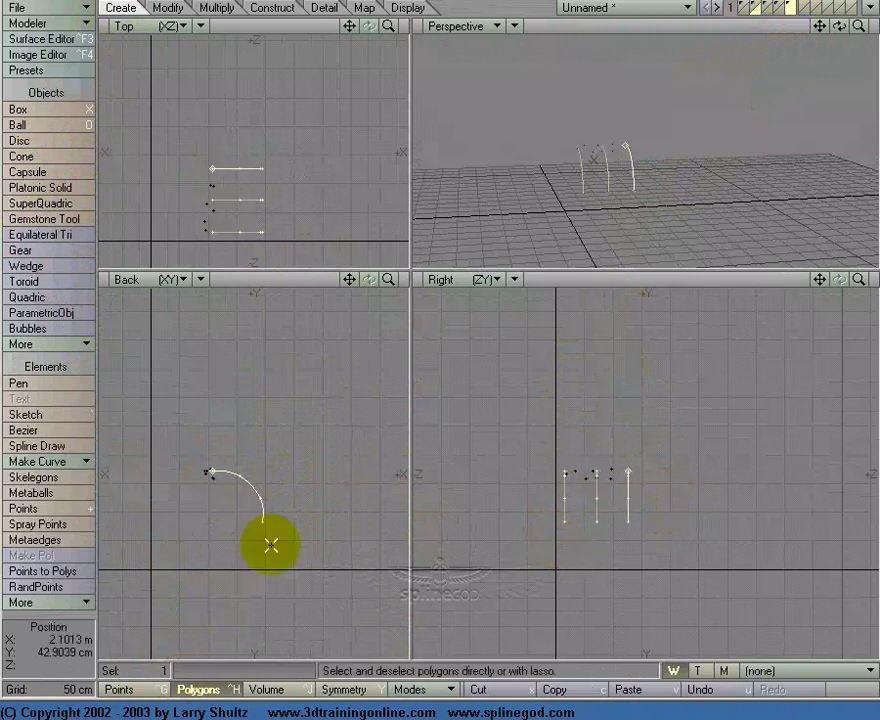
key(slash)
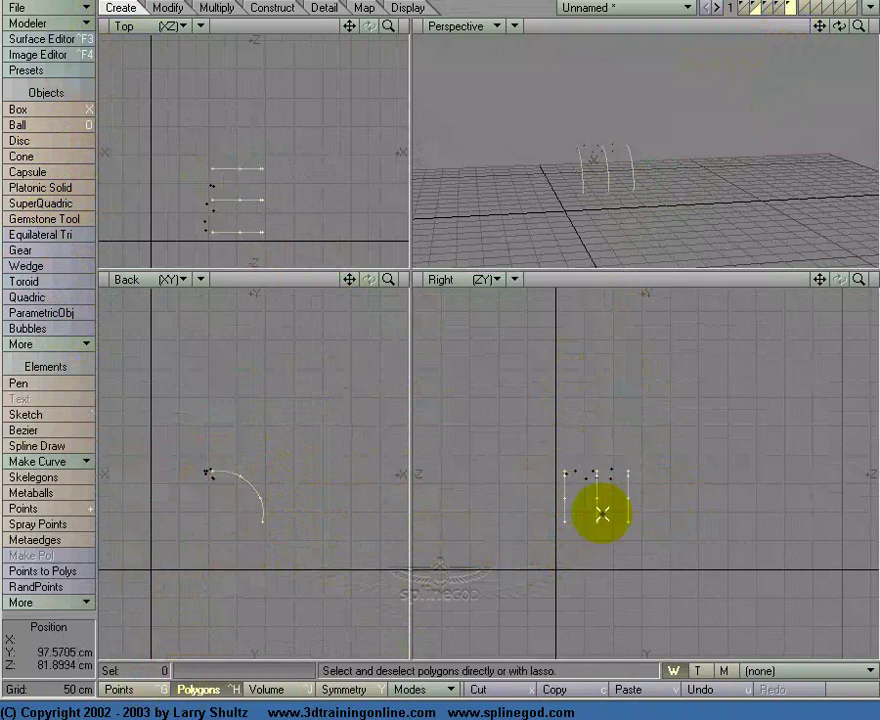
Bend the lower points of the three strands toward positive Z, and swap the layers so the scalp points are in the foreground.
key(t)
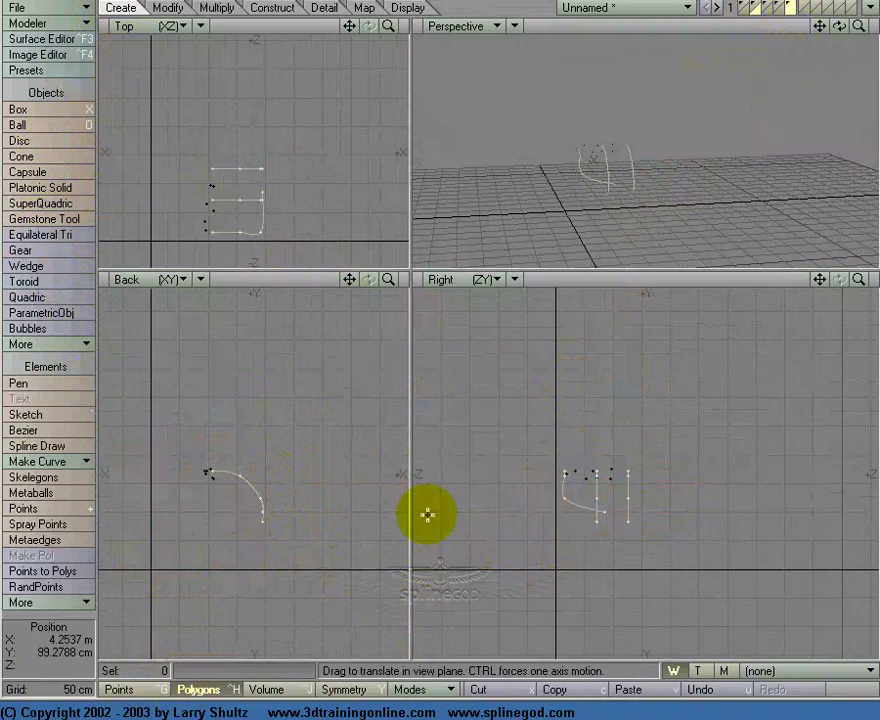
mouse_move(253, 512)
mouse_down()
mouse_move(262, 512)
mouse_move(261, 500)
mouse_up()
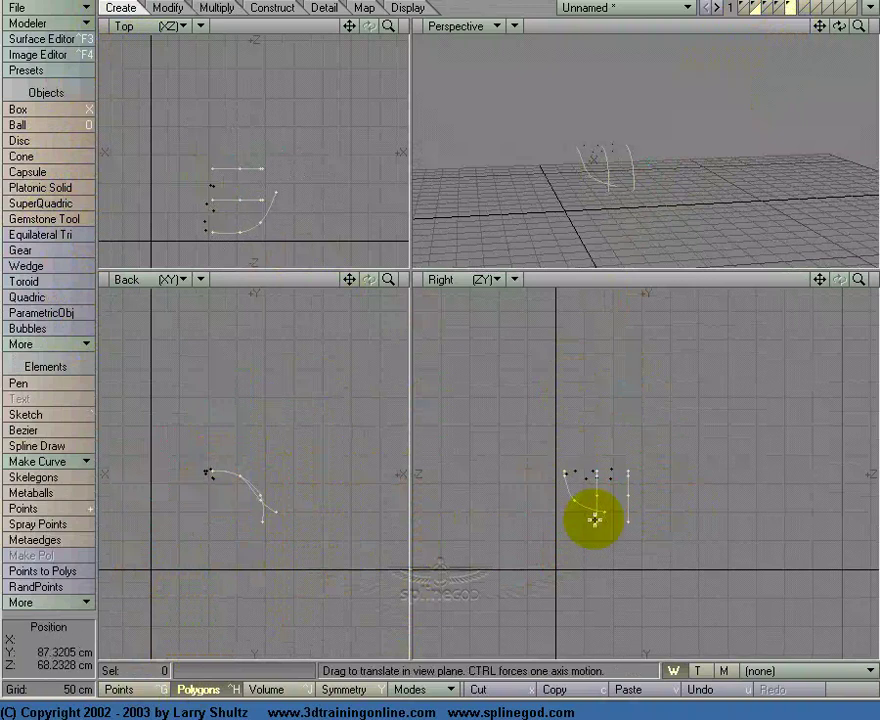
drag(615, 522, 636, 520)
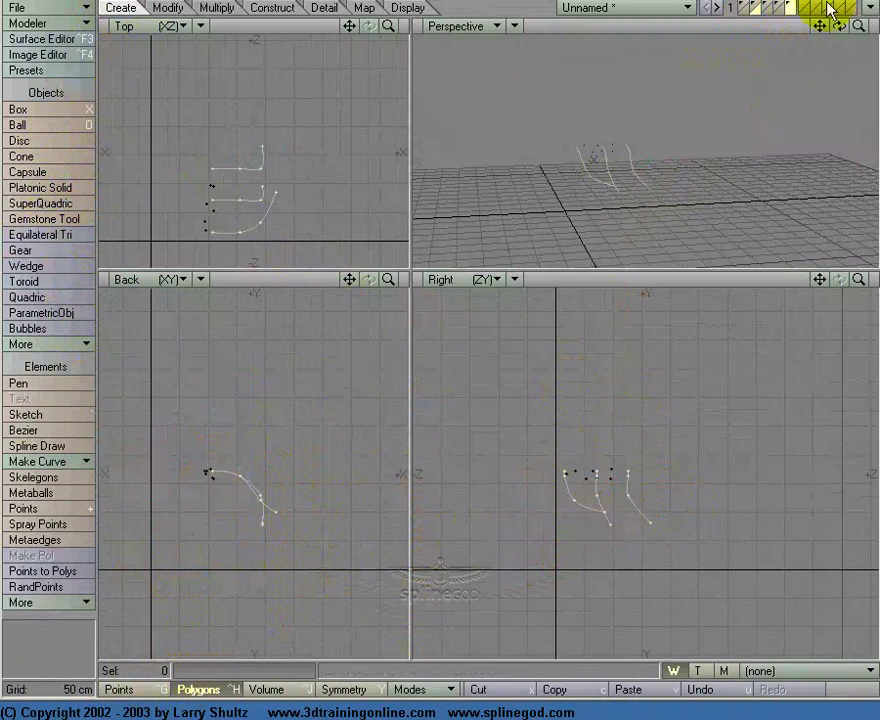
mouse_move(839, 27)
mouse_down()
mouse_move(842, 36)
mouse_move(831, 27)
mouse_up()
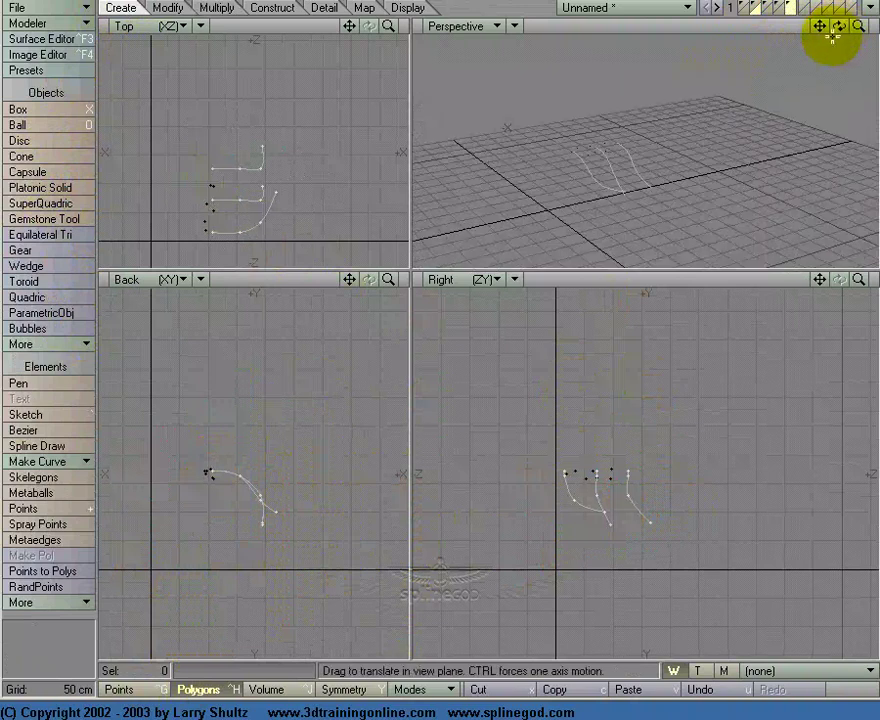
click(650, 521)
mouse_move(604, 525)
mouse_down()
mouse_move(613, 526)
mouse_move(594, 497)
mouse_move(574, 501)
mouse_move(598, 510)
mouse_up()
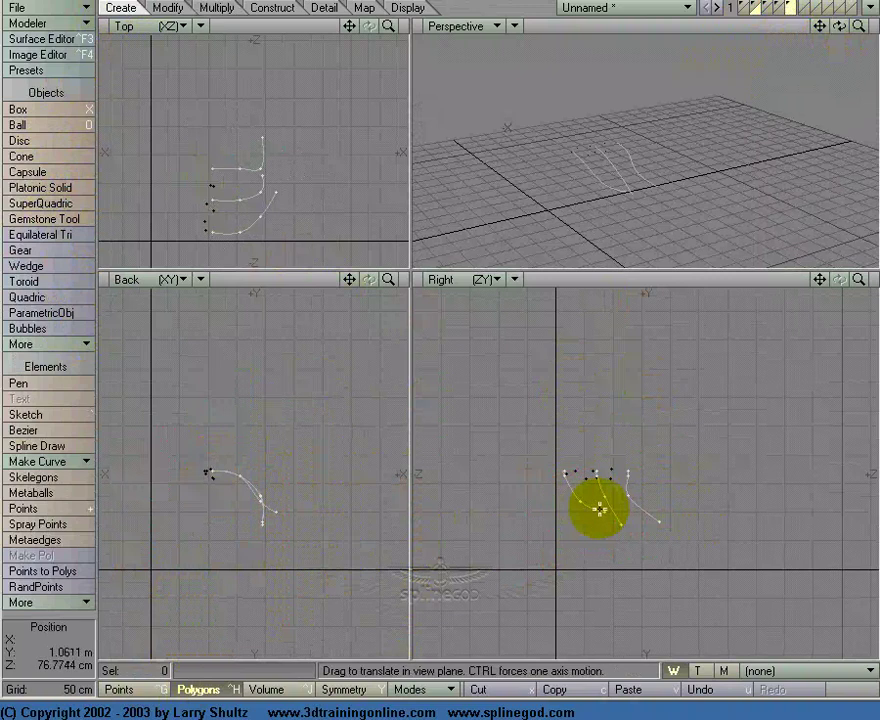
key(space)
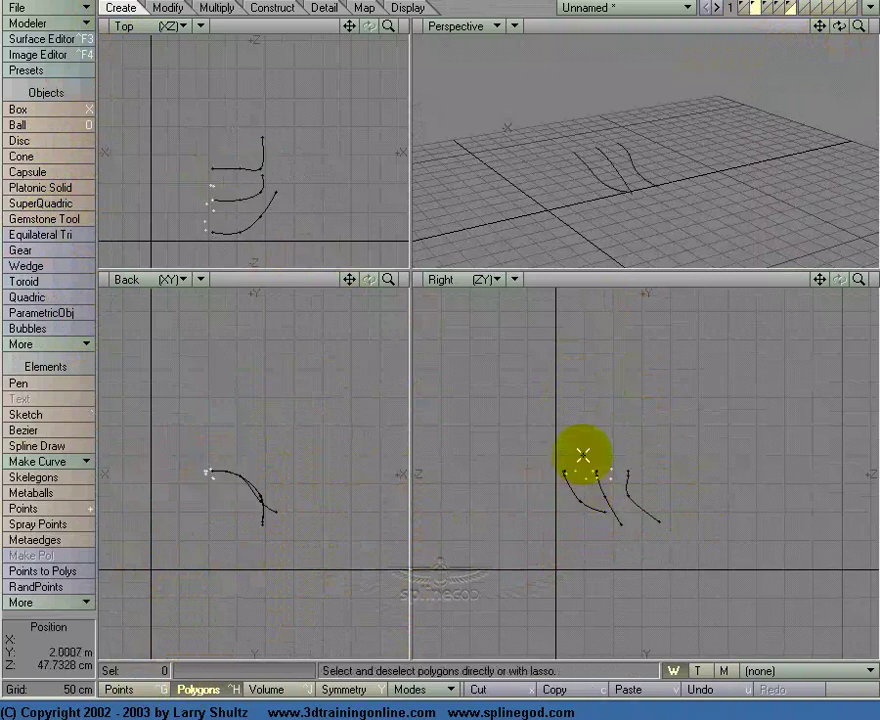
Try a Rail Extrude of the isolated scalp points along the three strands with Oriented and Scaling off, and undo it.
click(214, 8)
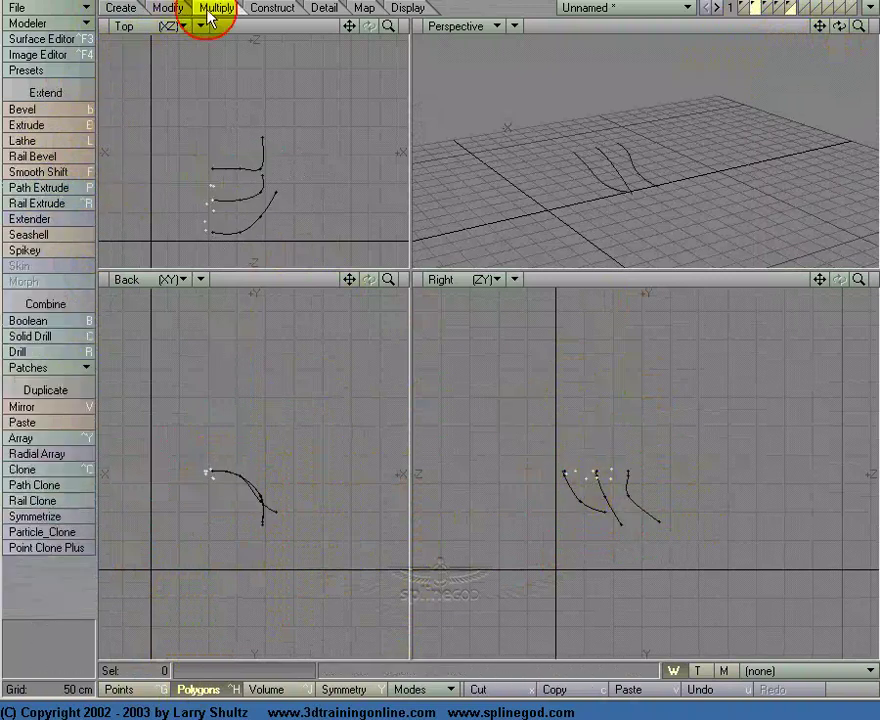
click(45, 203)
click(406, 389)
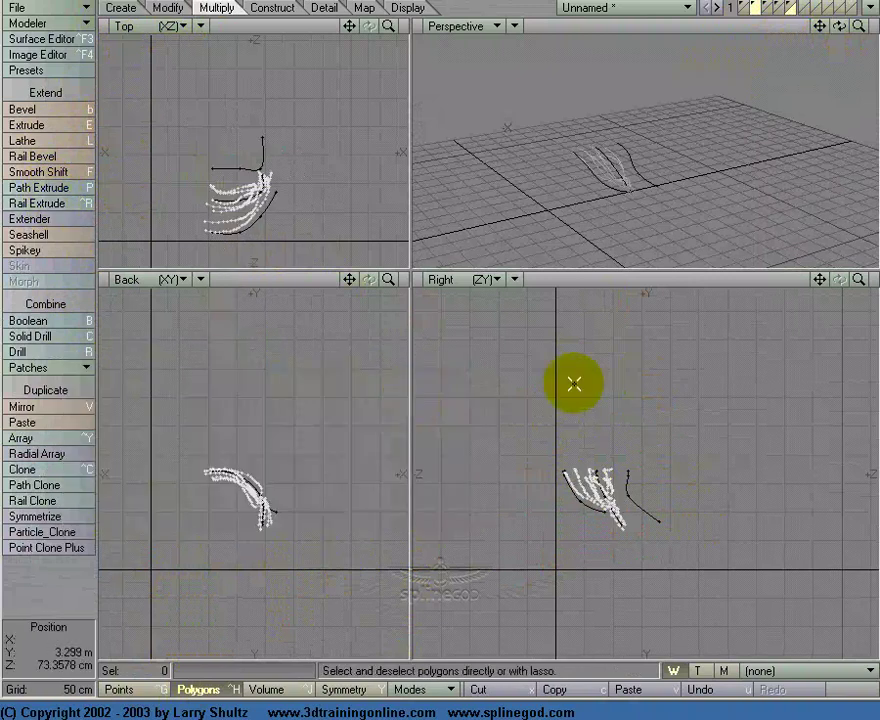
drag(831, 27, 836, 27)
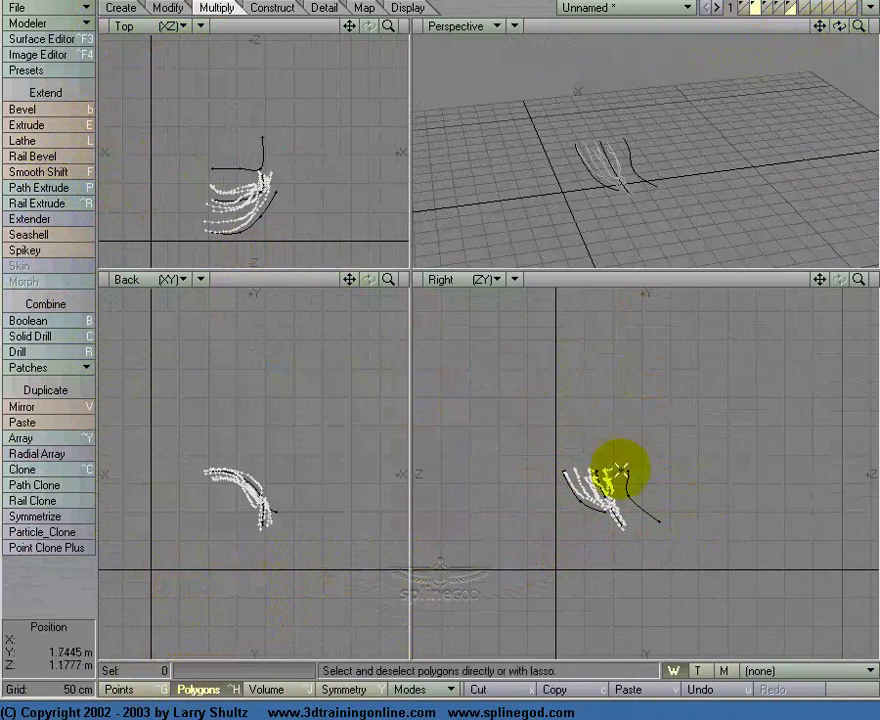
key(period)
key(period)
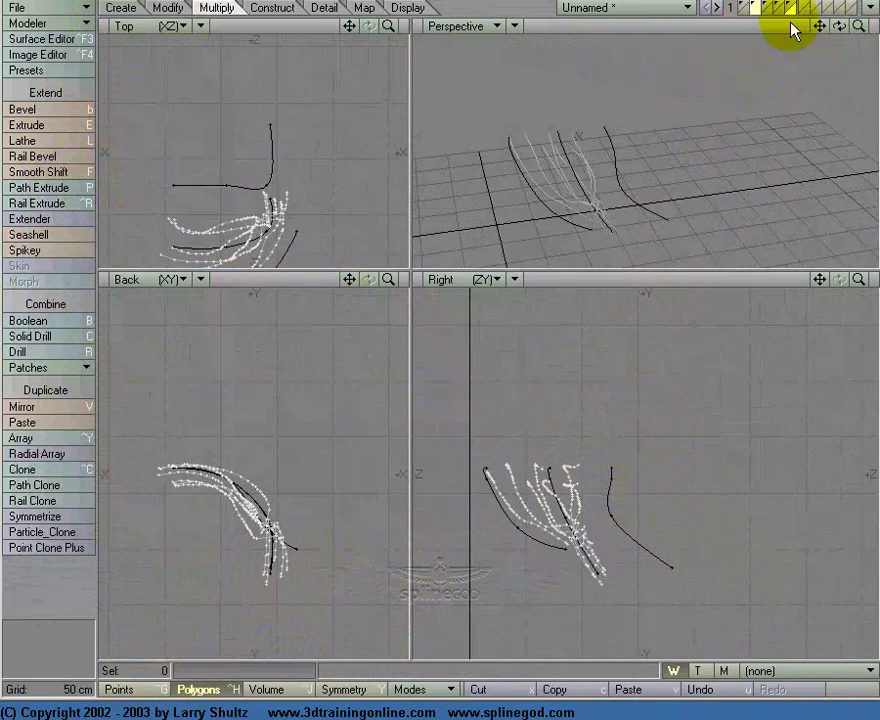
mouse_move(835, 27)
mouse_down()
mouse_move(846, 24)
mouse_move(835, 30)
mouse_up()
key(u)
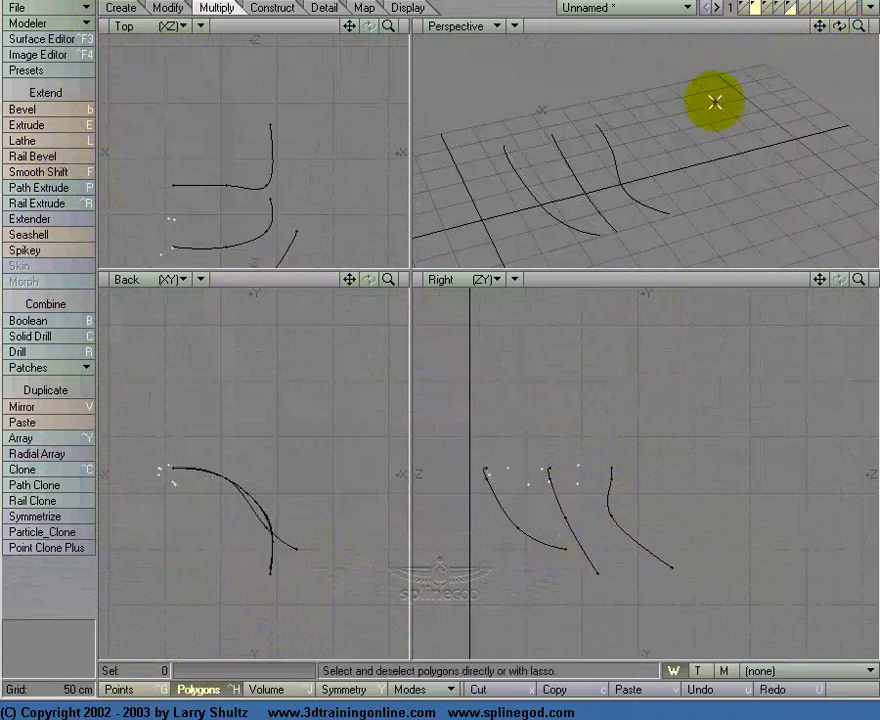
Try the Rail Extrude with automatic length segments, strength 2.0, and Oriented and Scaling on, and undo it.
click(55, 202)
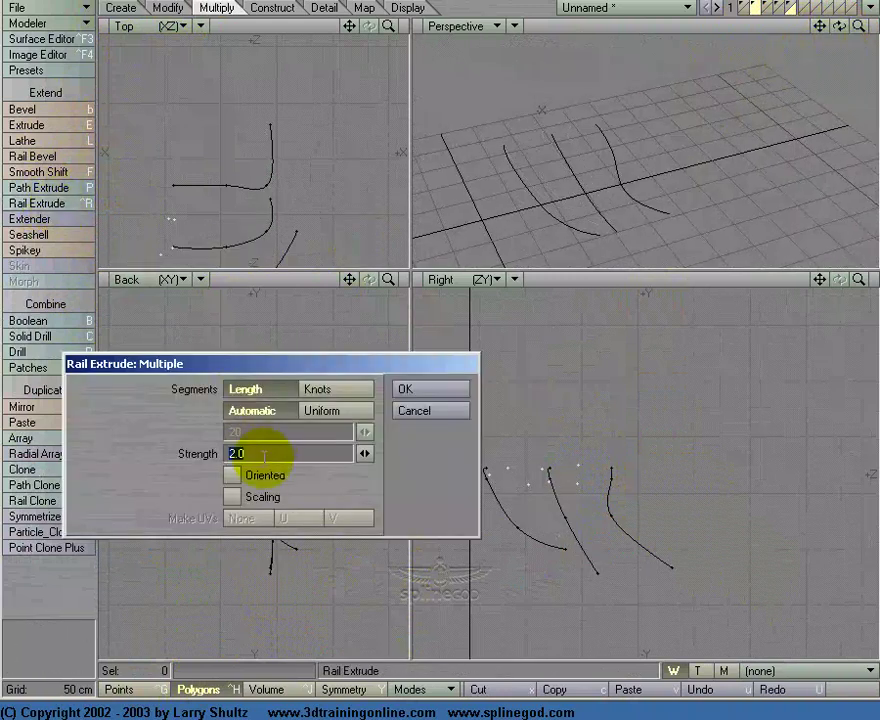
click(232, 476)
click(232, 497)
key(Return)
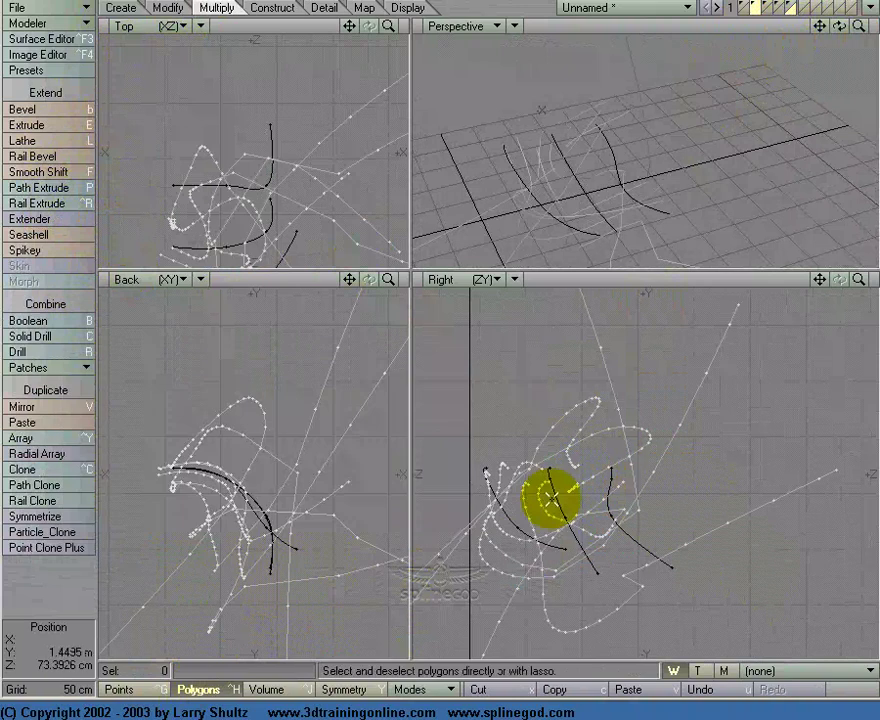
key(u)
Rail Extrude the isolated scalp points along the three guide strands again with Scaling turned off.
key(ctrl+r)
click(232, 497)
click(418, 393)
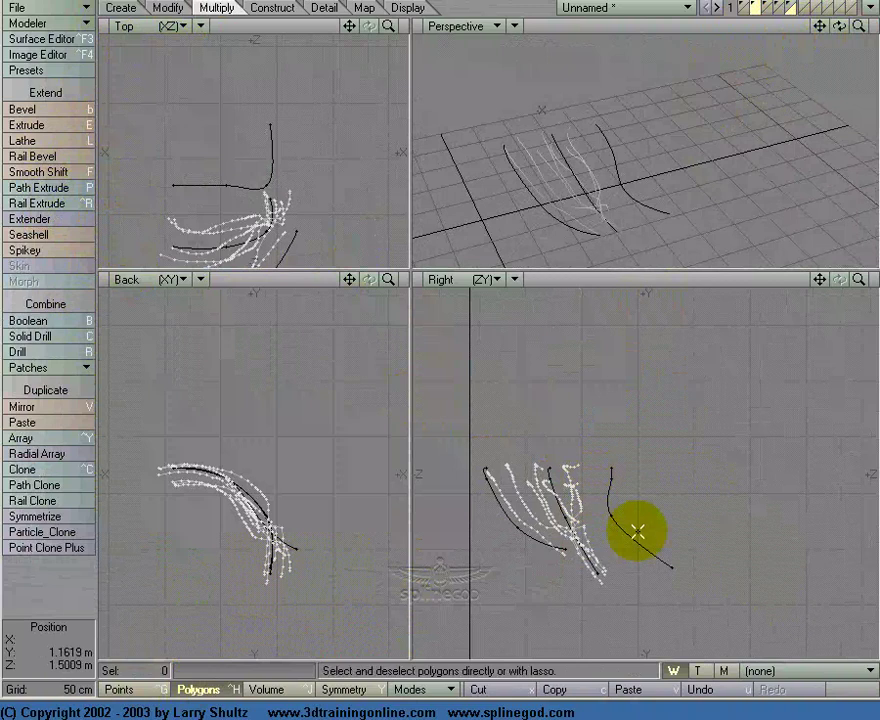
drag(839, 30, 548, 194)
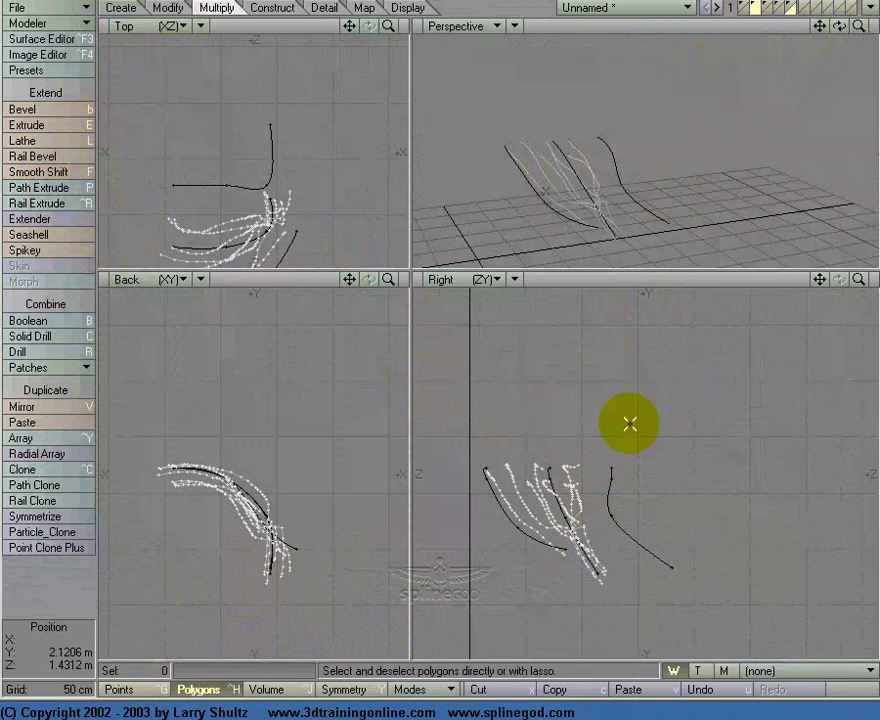
Display layer 3 alone and examine the whole extruded hair mass in all views.
click(762, 10)
click(766, 10)
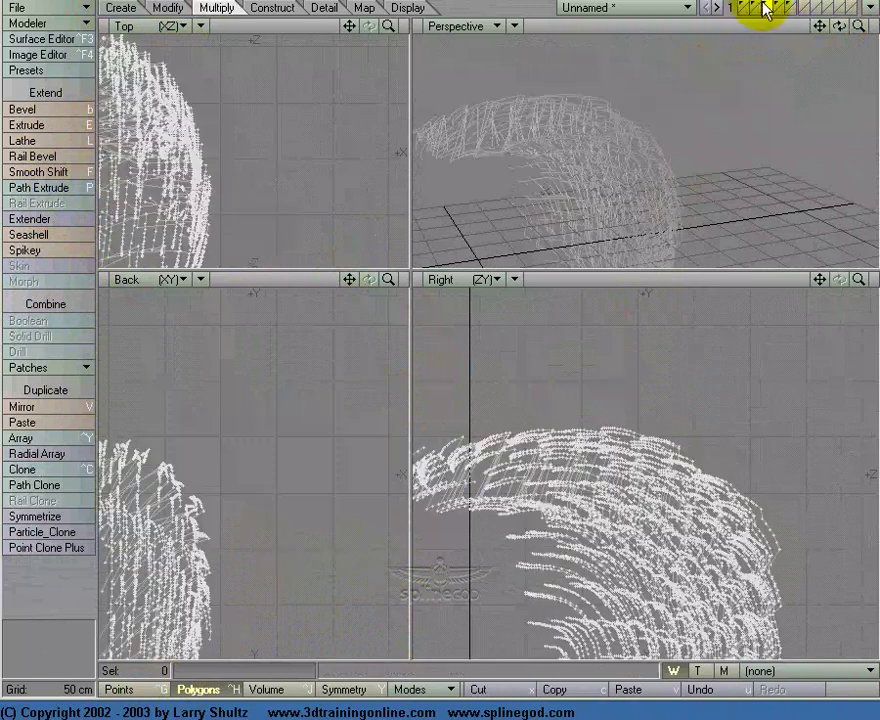
key(a)
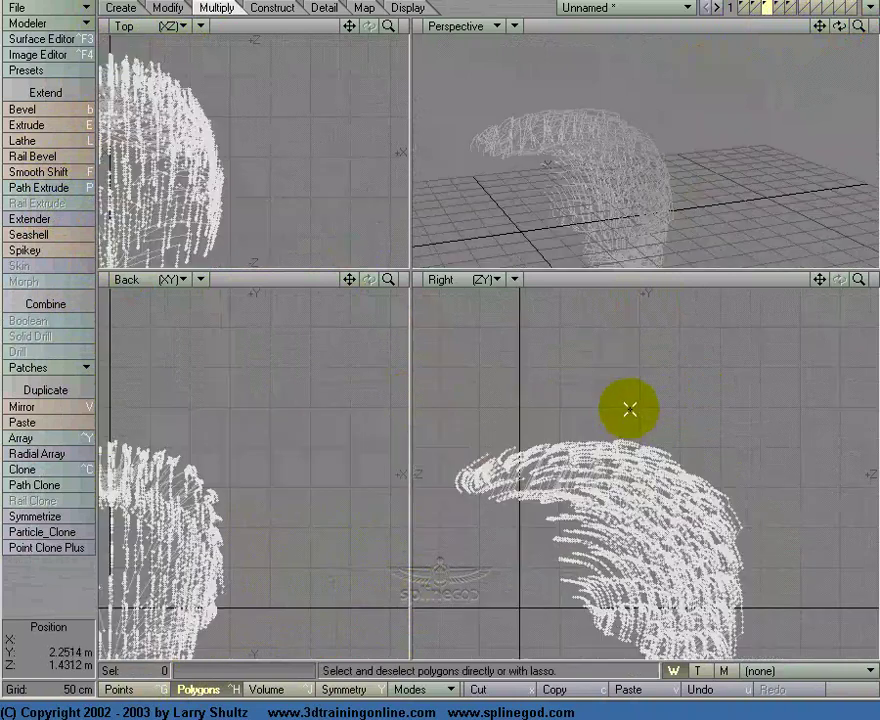
key(comma)
mouse_move(839, 29)
mouse_down()
mouse_move(847, 27)
mouse_move(830, 30)
mouse_move(839, 26)
mouse_up()
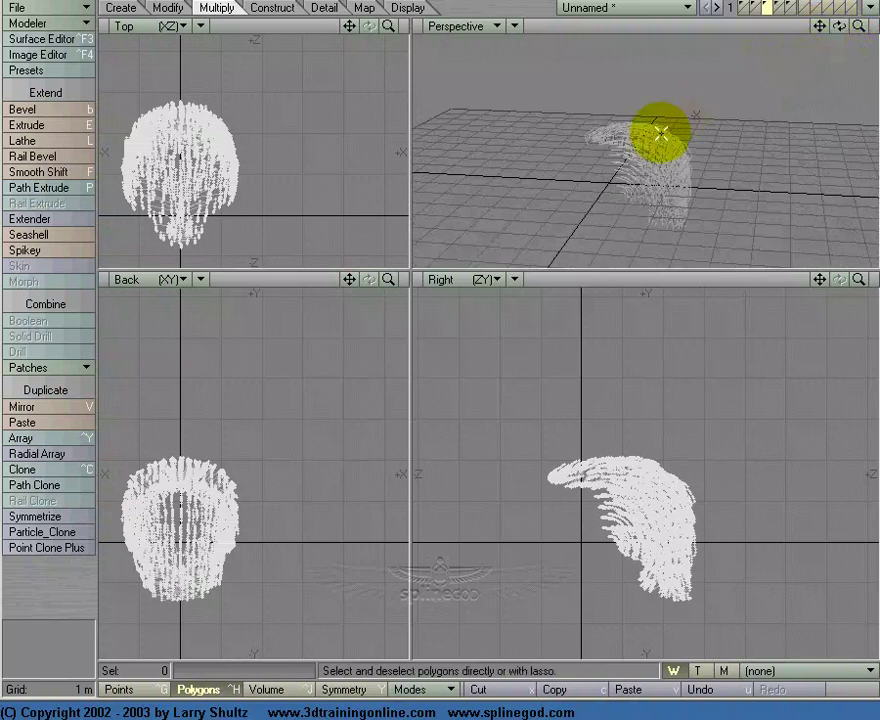